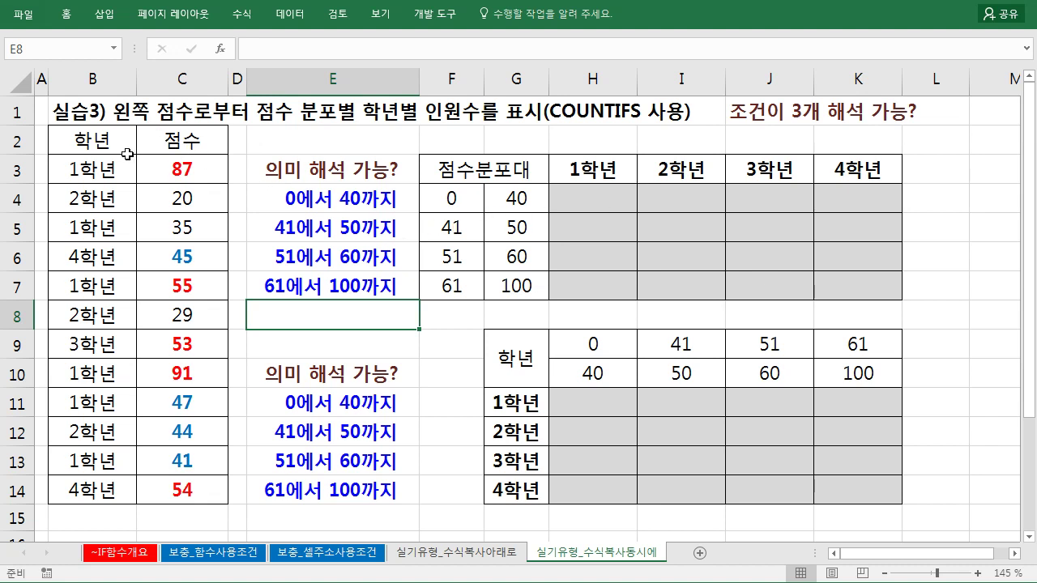
Examine the grade and score data in B2:C14, the score bands in F4:G7 and the grade headers in H3:K3.
left_click_drag(99, 139, 179, 487)
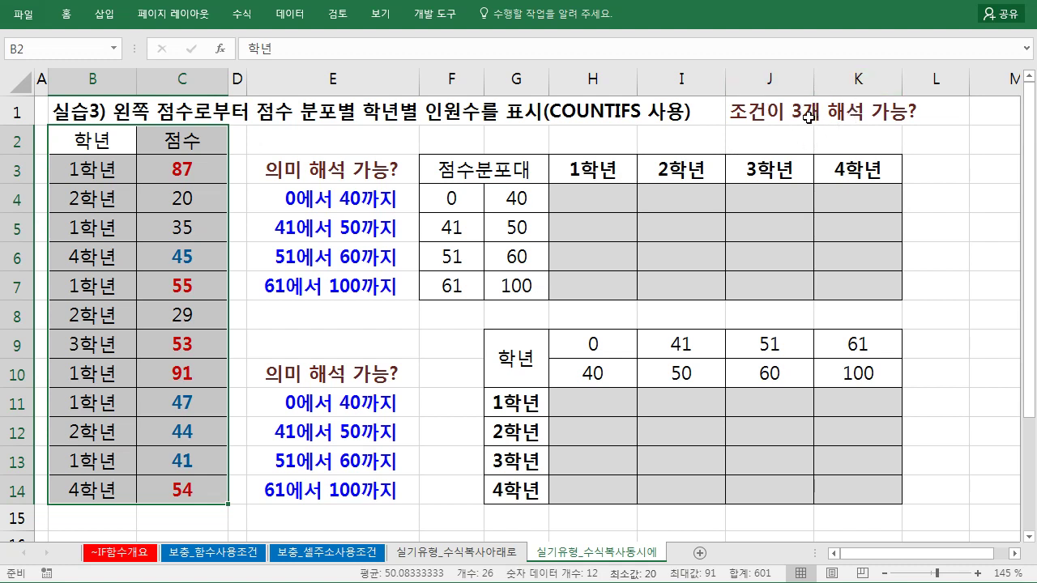
left_click(450, 202)
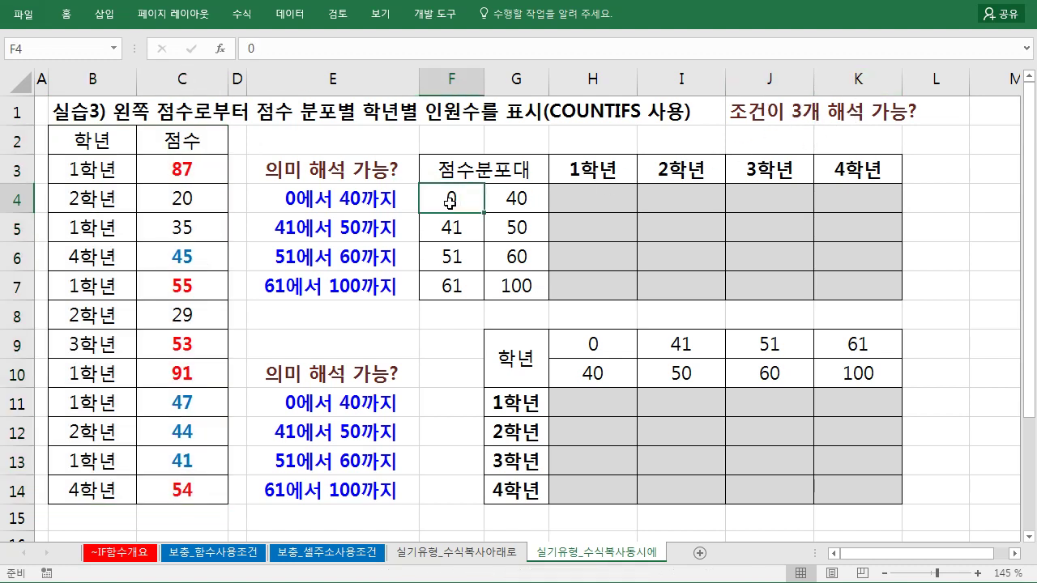
left_click(511, 201)
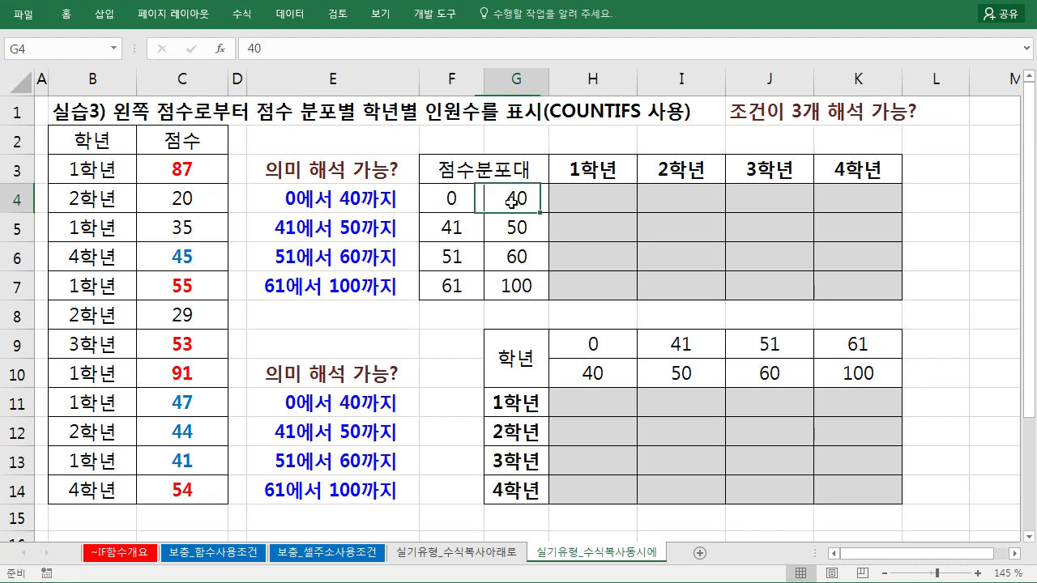
left_click(464, 226)
left_click(513, 225)
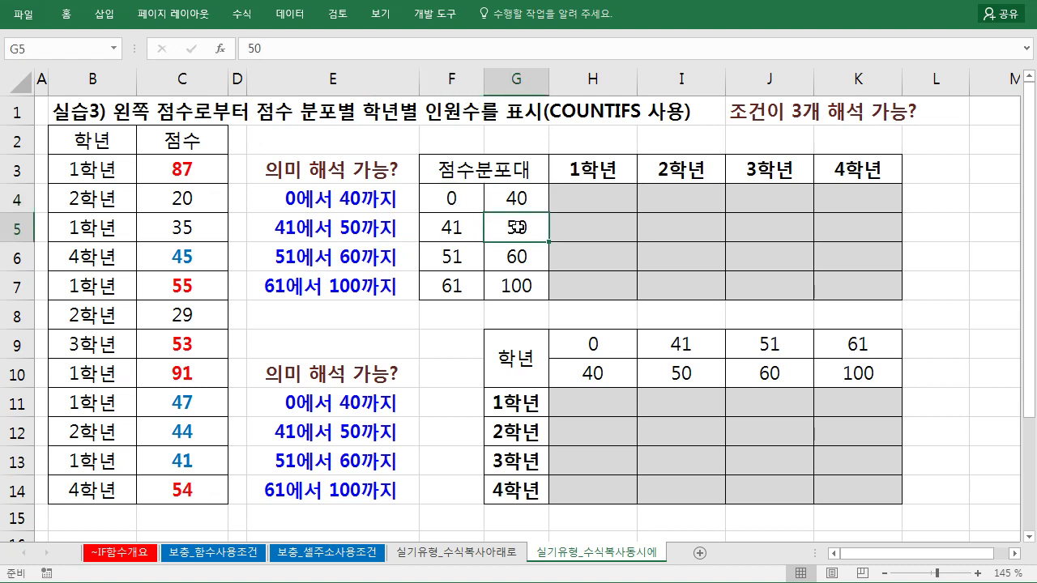
left_click(489, 252)
left_click(513, 256)
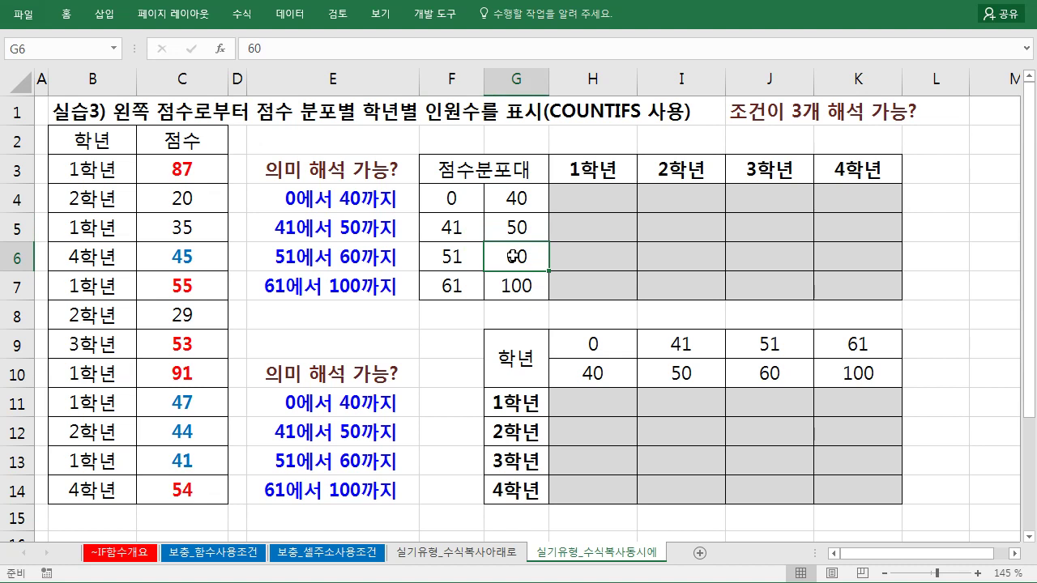
left_click_drag(474, 204, 498, 279)
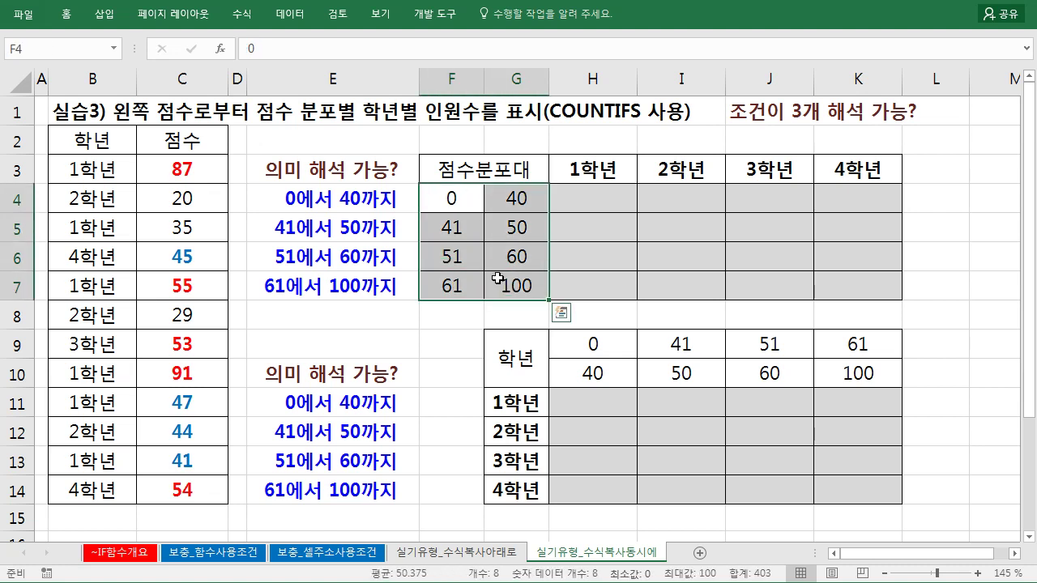
left_click(581, 171)
left_click_drag(581, 171, 861, 171)
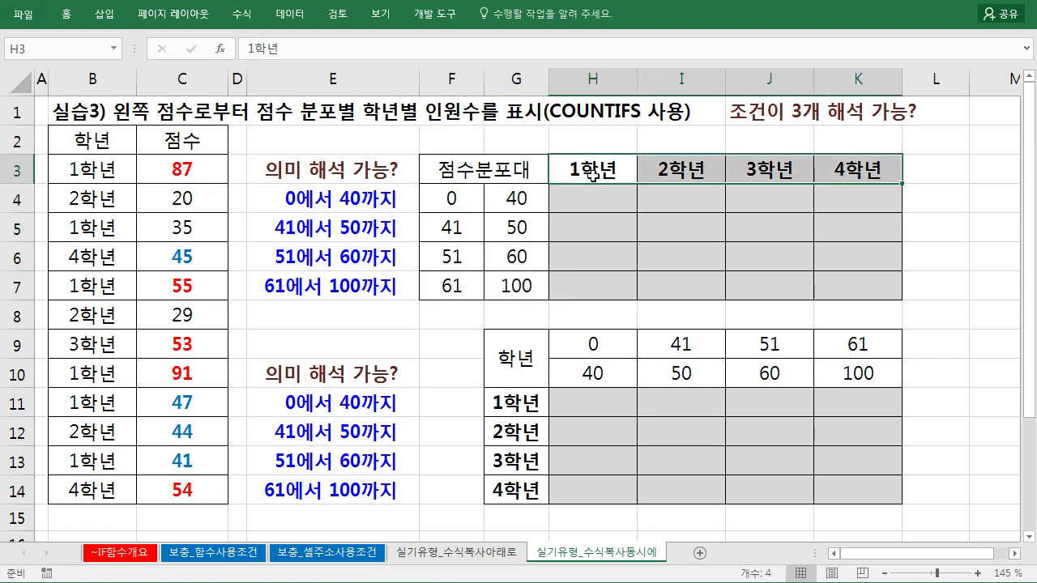
left_click_drag(452, 204, 574, 204)
left_click_drag(672, 172, 675, 198)
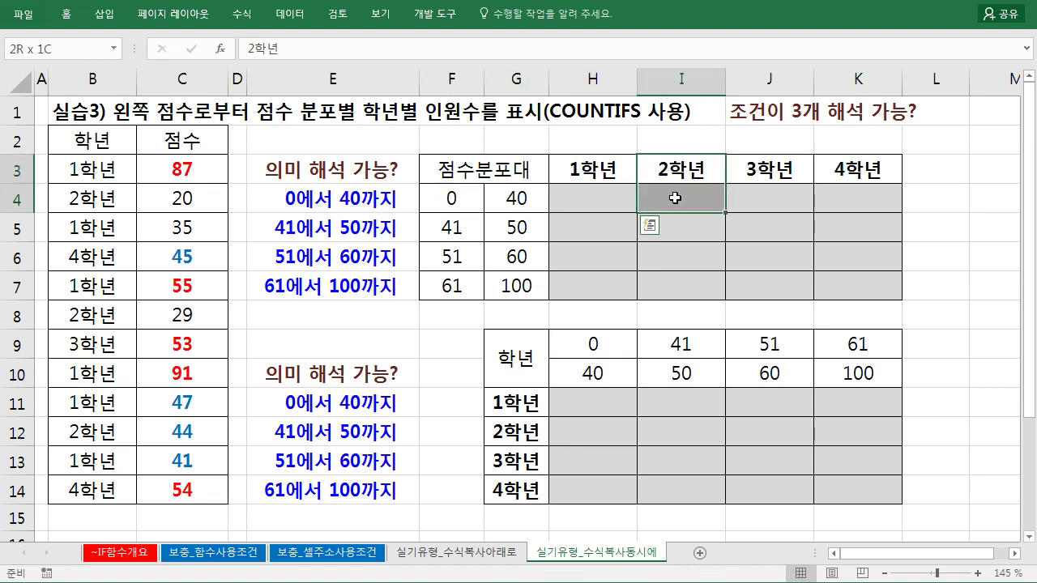
left_click(584, 227)
left_click_drag(464, 199, 500, 278)
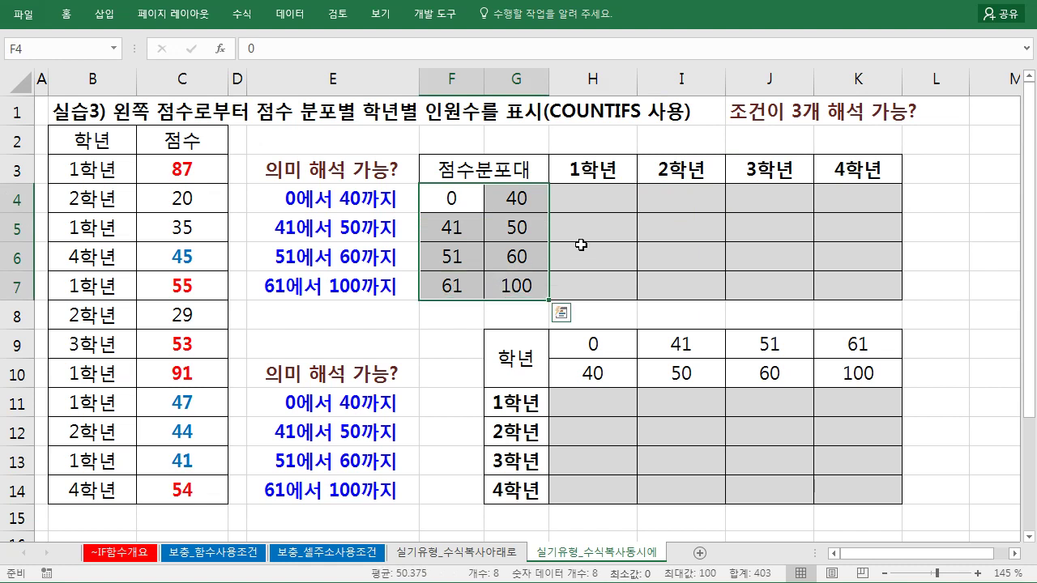
left_click(593, 201)
left_click_drag(637, 213, 637, 283)
left_click(624, 201)
left_click_drag(638, 214, 882, 214)
Start a COUNTIFS formula in H4 with the score range C3:C14 and the first criterion's beginning ">="&.
left_click(601, 201)
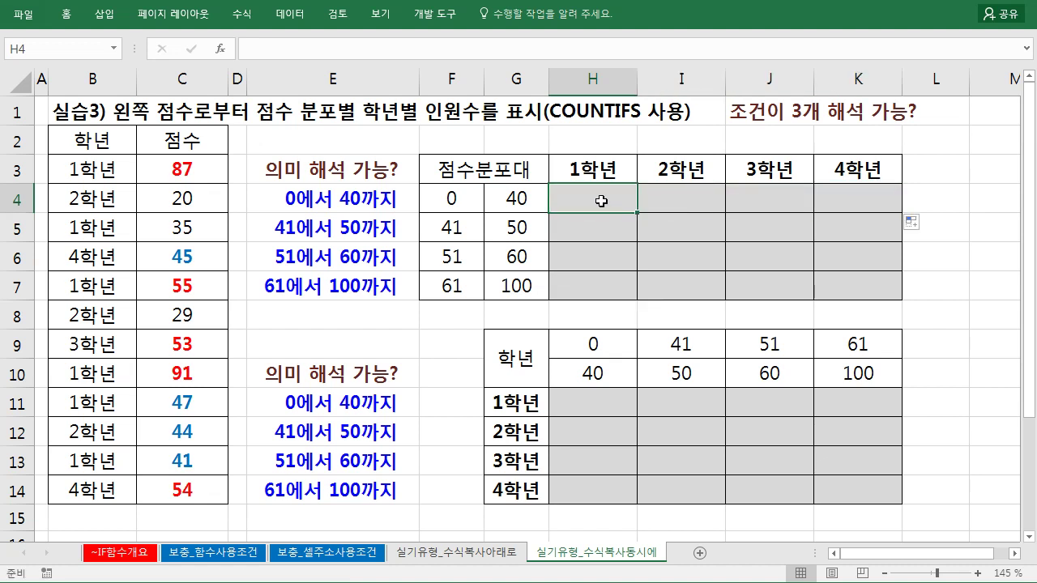
type("=coun")
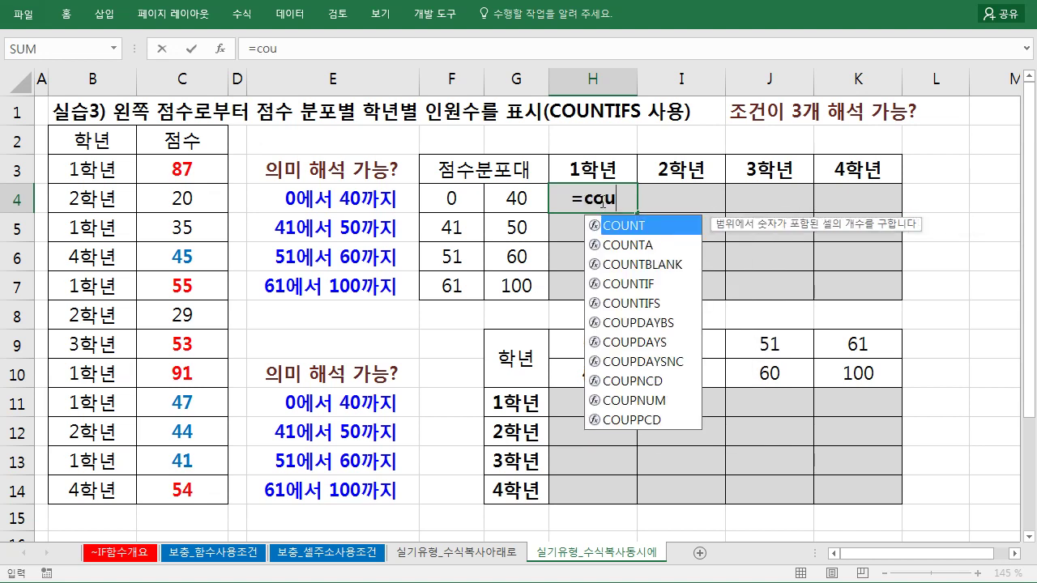
key("Down")
key("Down")
key("Down")
key("Down")
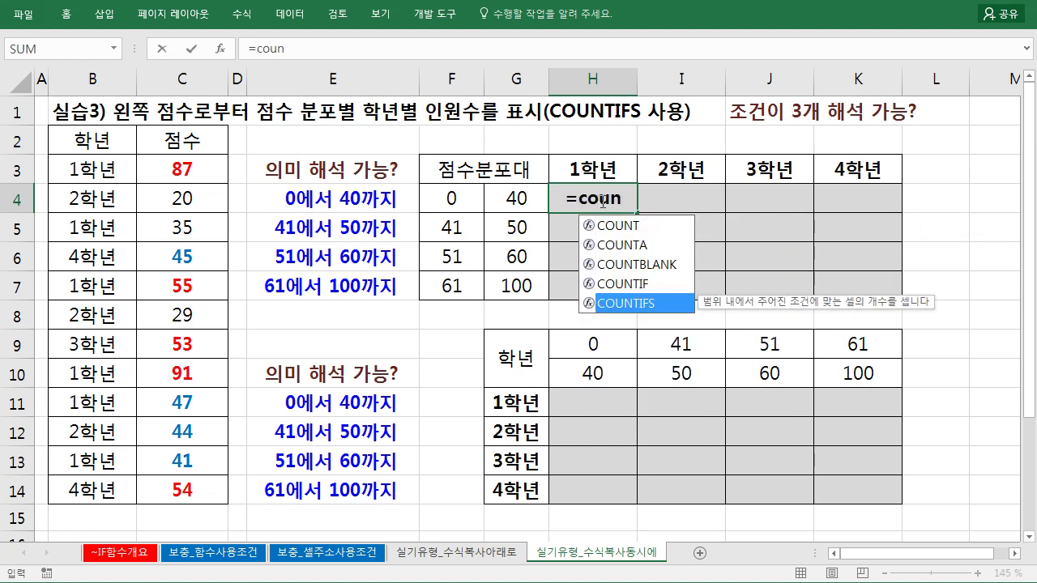
key("Tab")
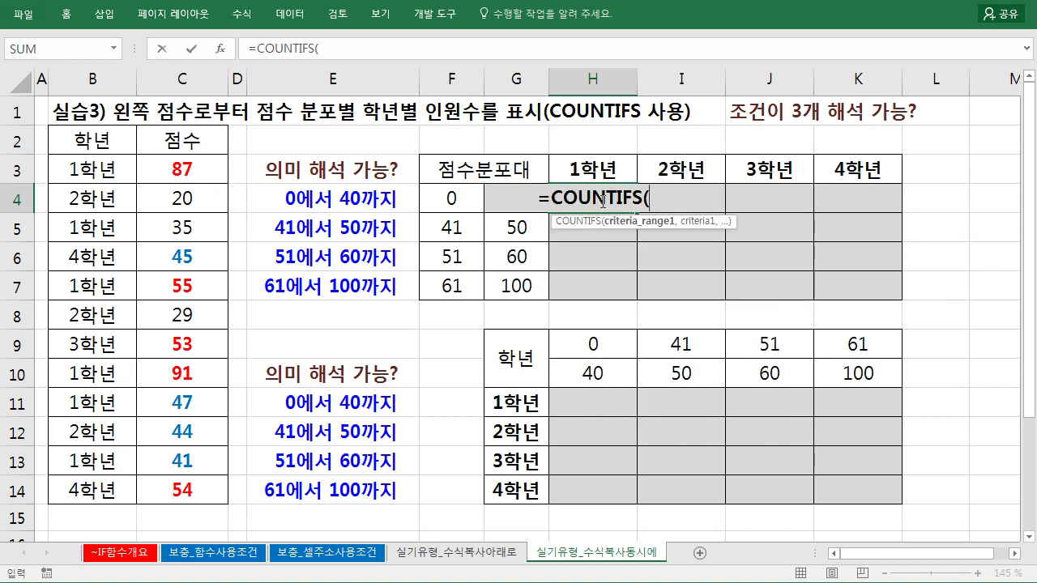
left_click(673, 199)
left_click_drag(185, 169, 185, 488)
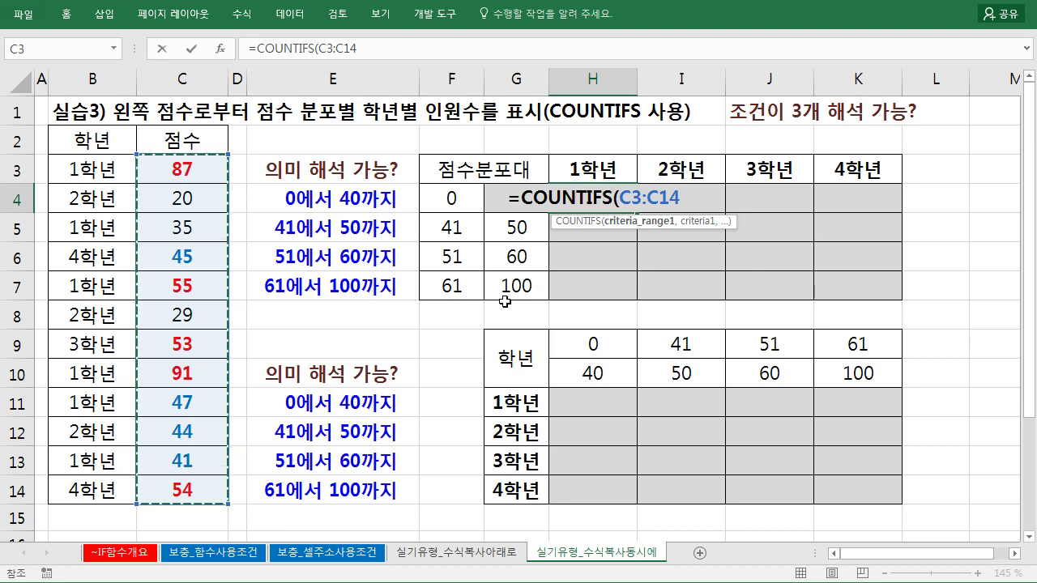
type(",")
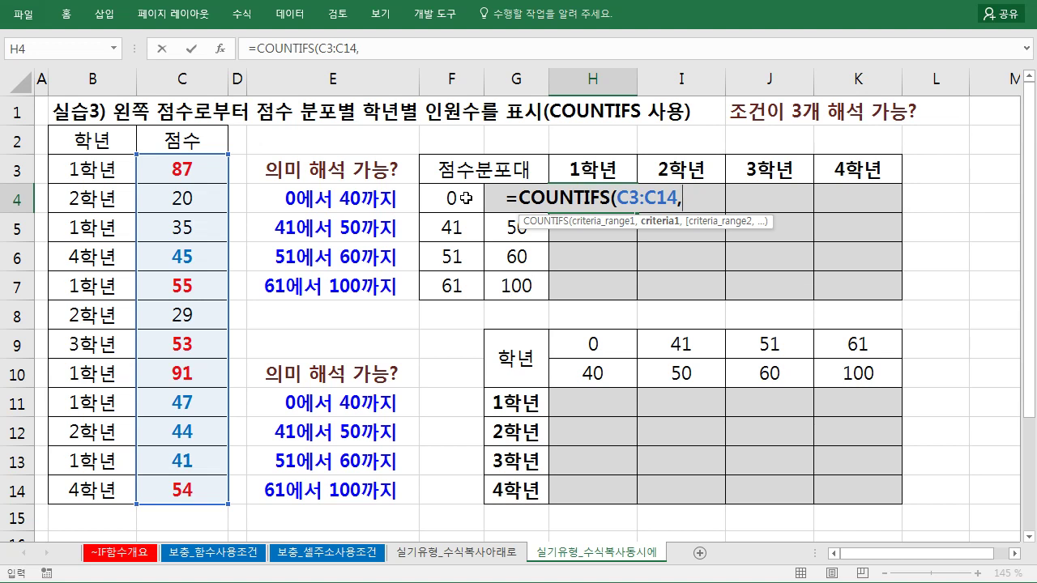
type("\">=\"")
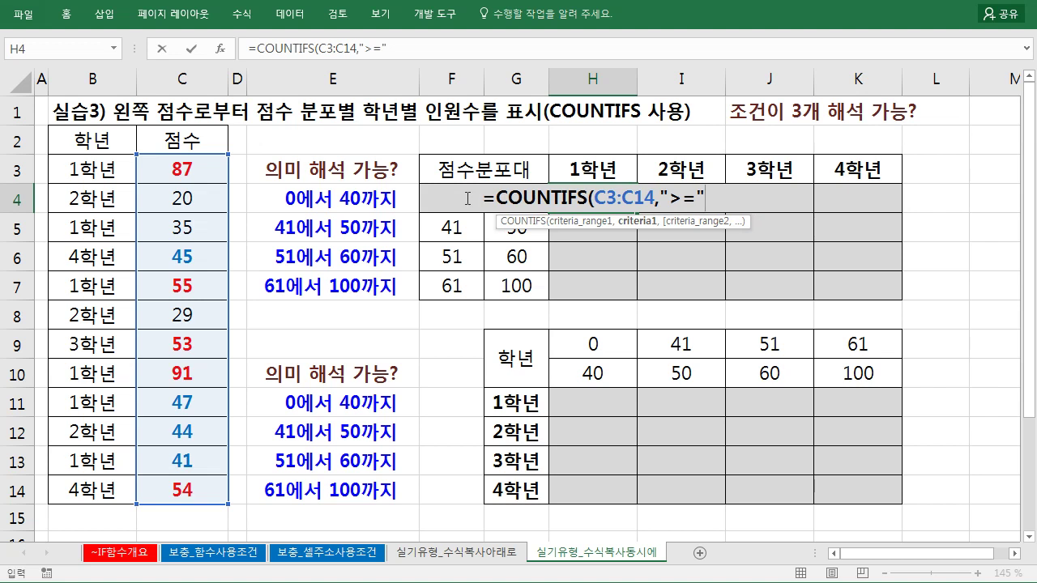
type("&")
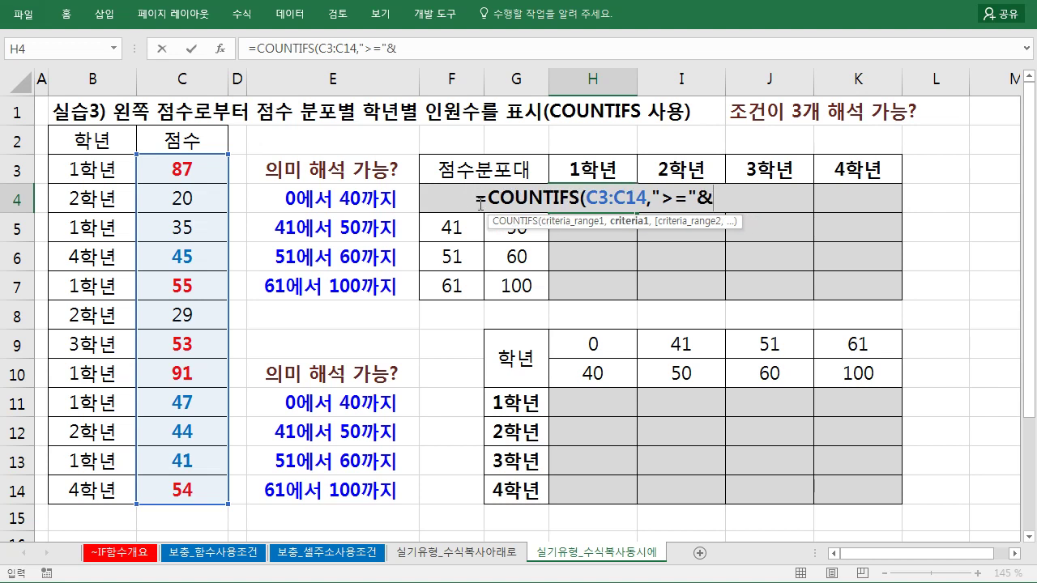
Try the literal criterion ">=0" in place of the reference to F4, and restore the beginning ">="&.
left_click(460, 227)
key("Up")
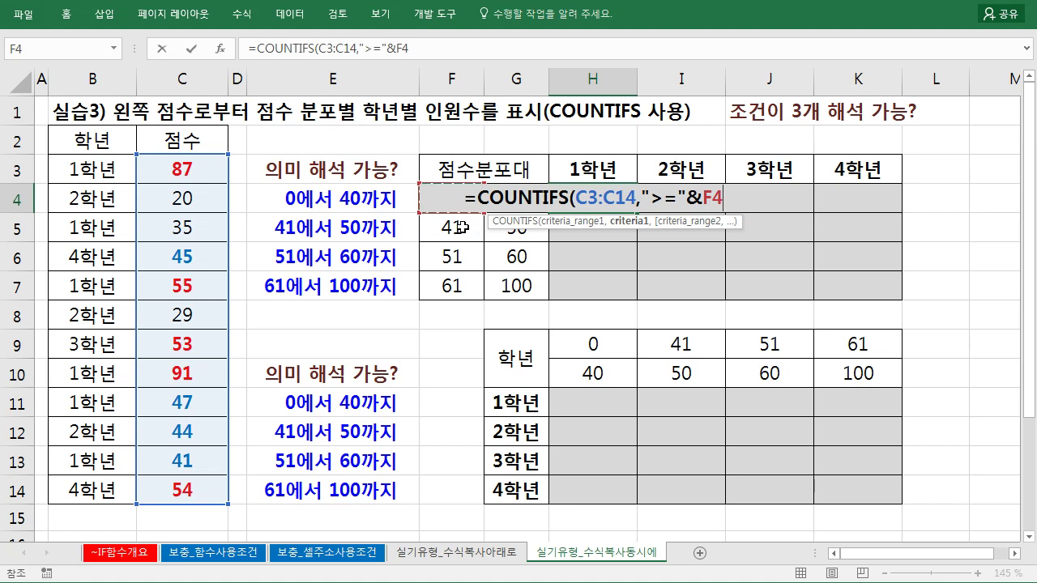
key("BackSpace")
key("BackSpace")
key("BackSpace")
key("BackSpace")
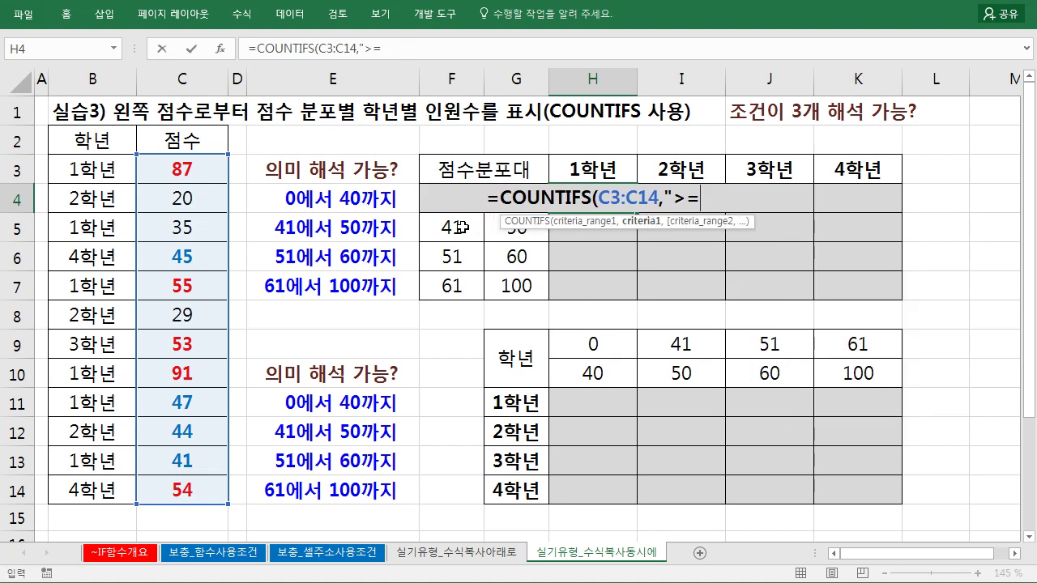
type("0\"")
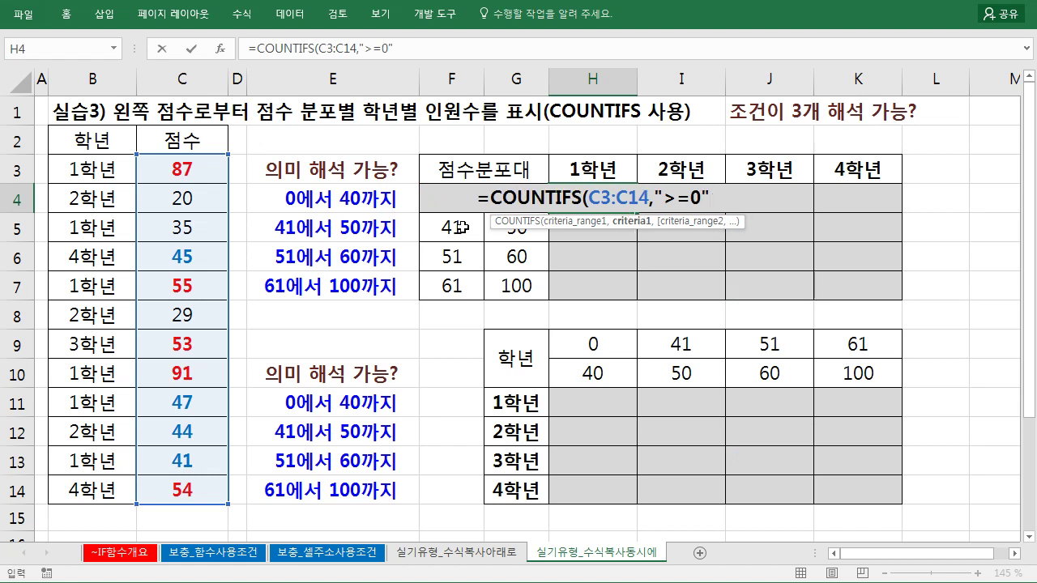
key("BackSpace")
key("BackSpace")
type("\"")
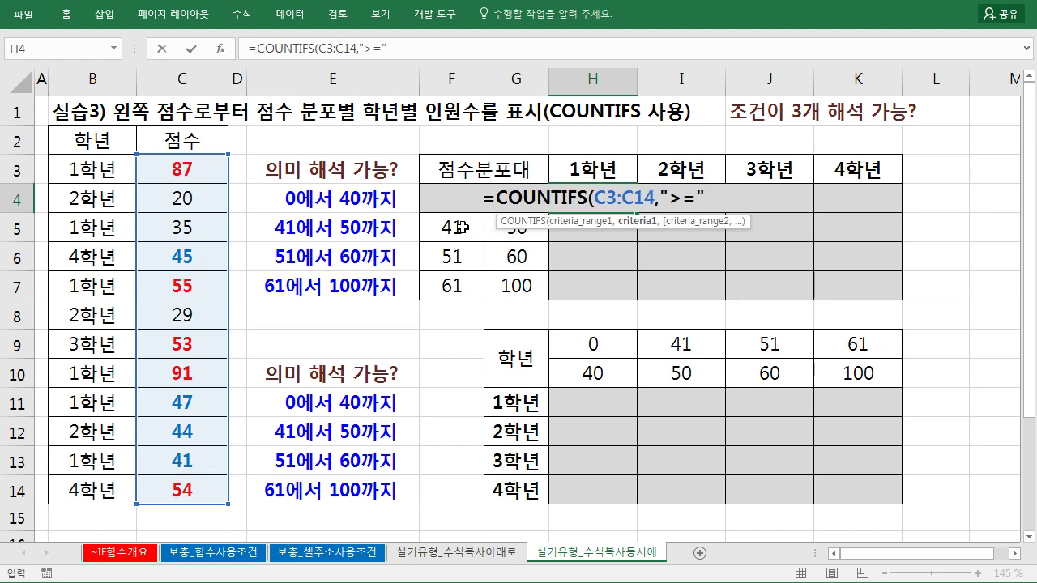
type("&")
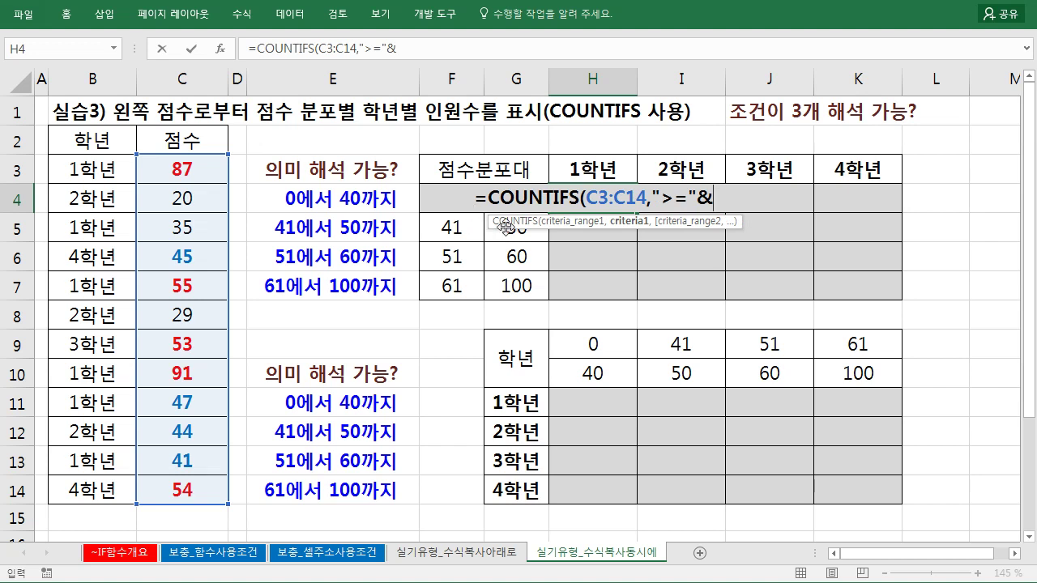
Complete the first COUNTIFS criterion with a reference to the lower score bound in F4.
left_click(470, 234)
key("Up")
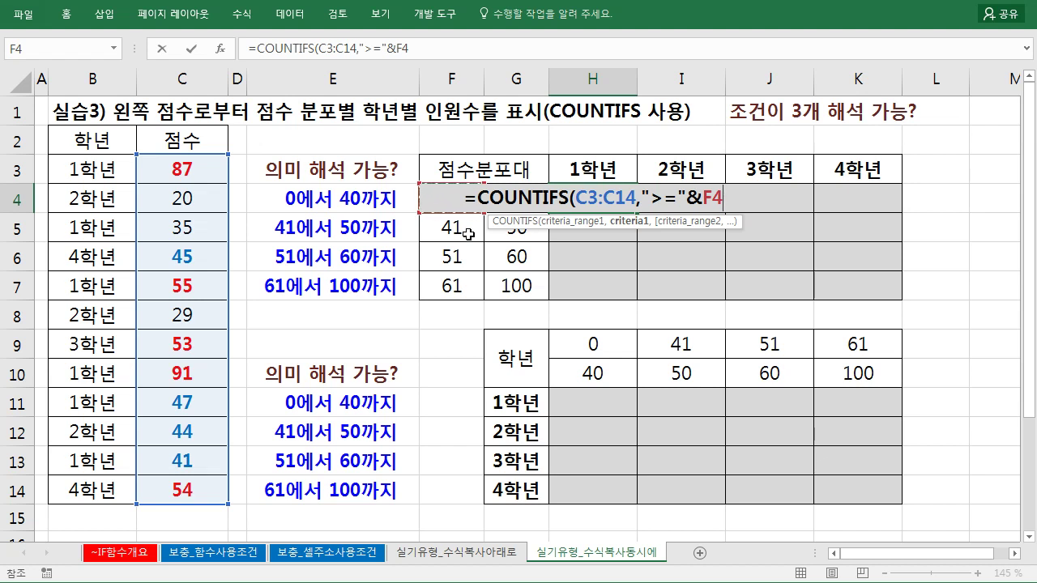
type(",")
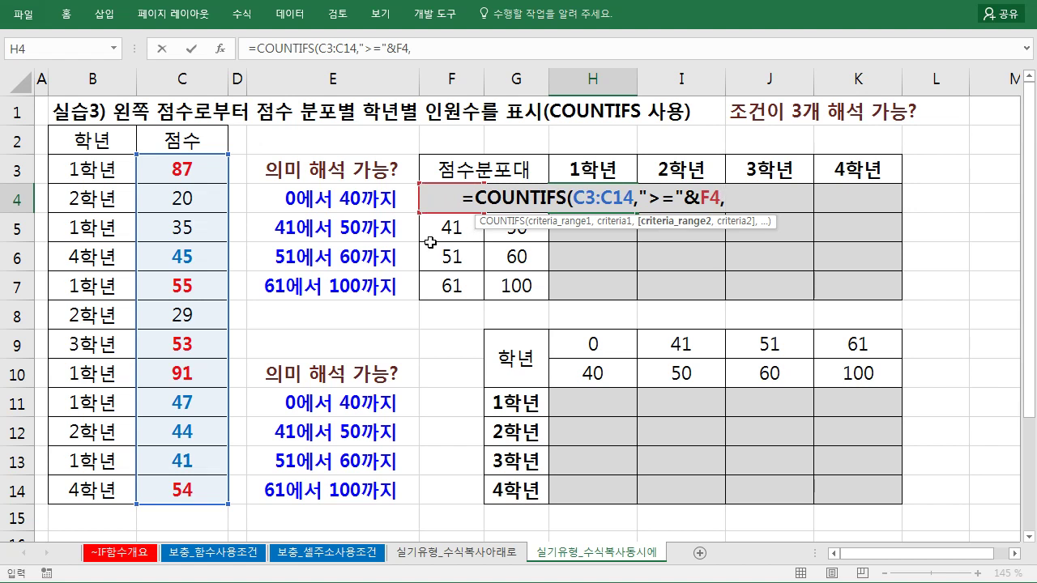
Add the second condition to the formula: score range C3:C14 with the criterion "<="&G4.
left_click_drag(199, 173, 203, 487)
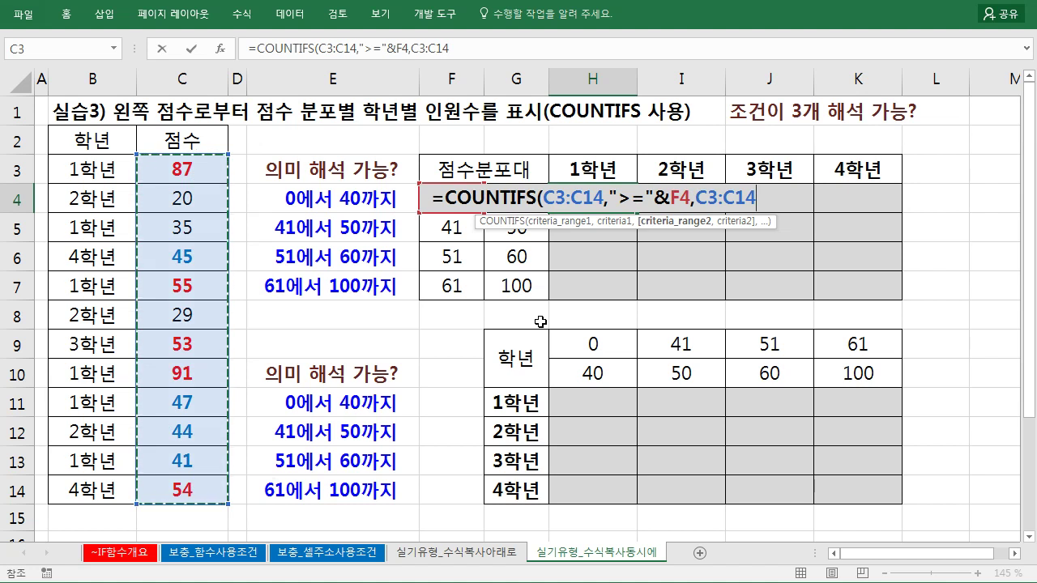
type(",\"<")
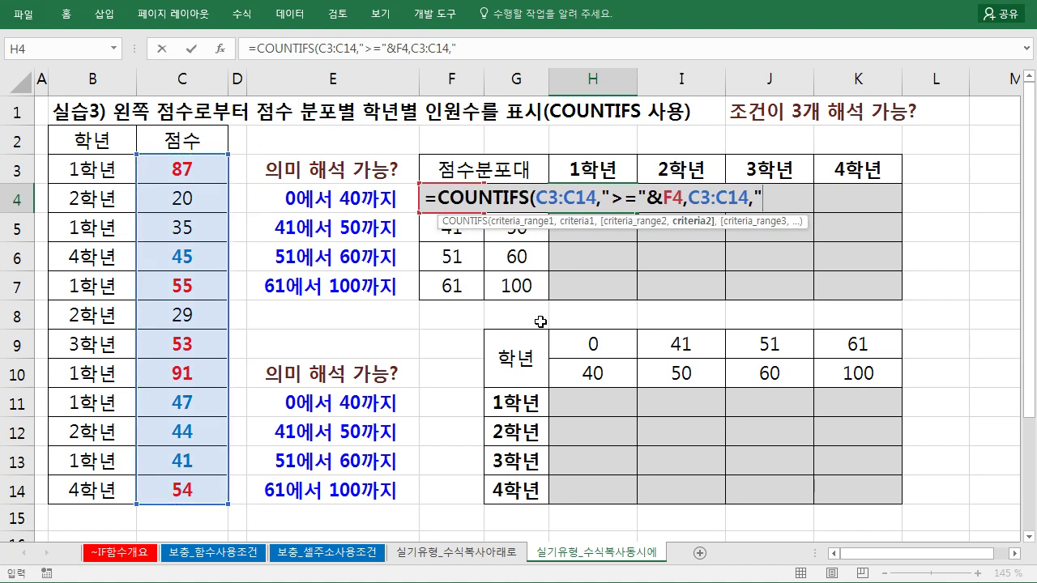
type("=\"&")
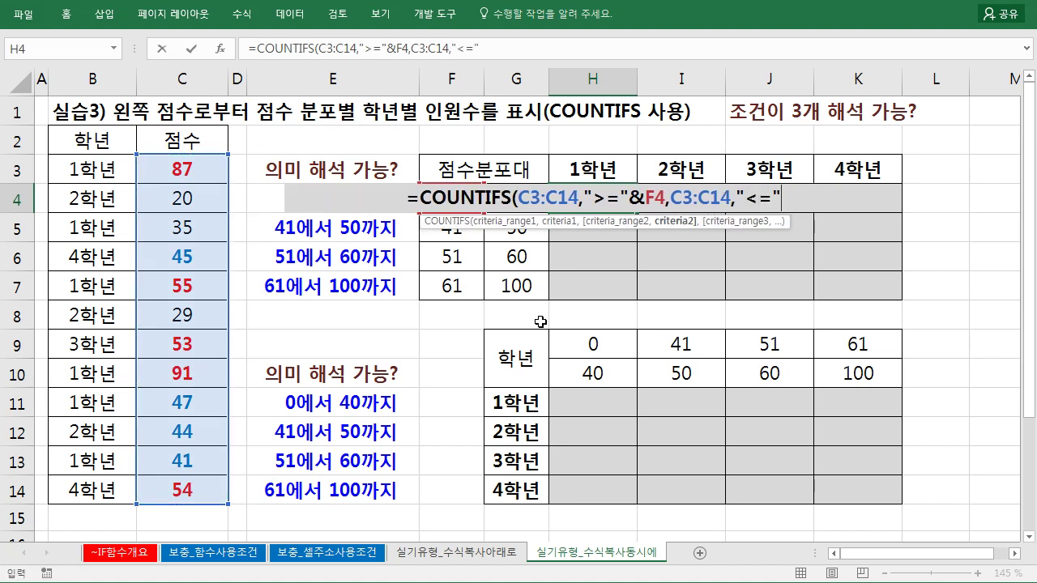
left_click(526, 242)
key("Up")
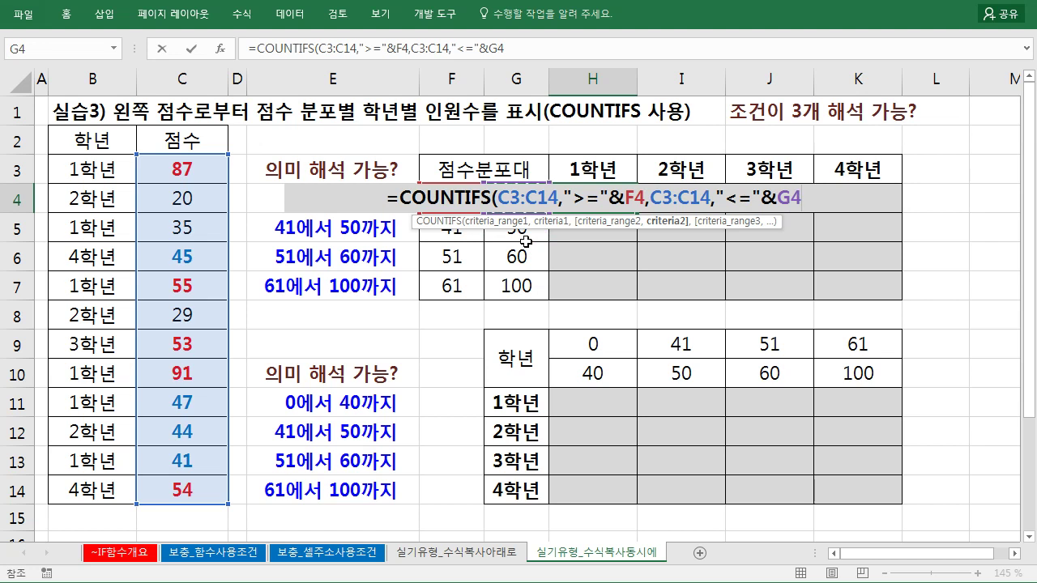
type(",")
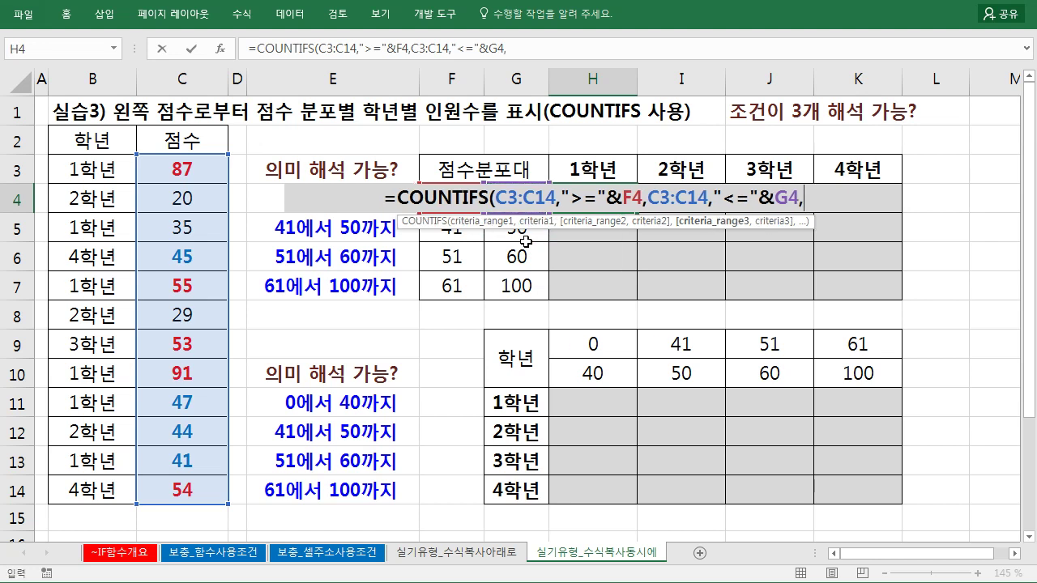
Add the third condition, grade range B3:B14 with the criterion "="&H3, and enter the finished formula in H4.
left_click_drag(96, 171, 99, 490)
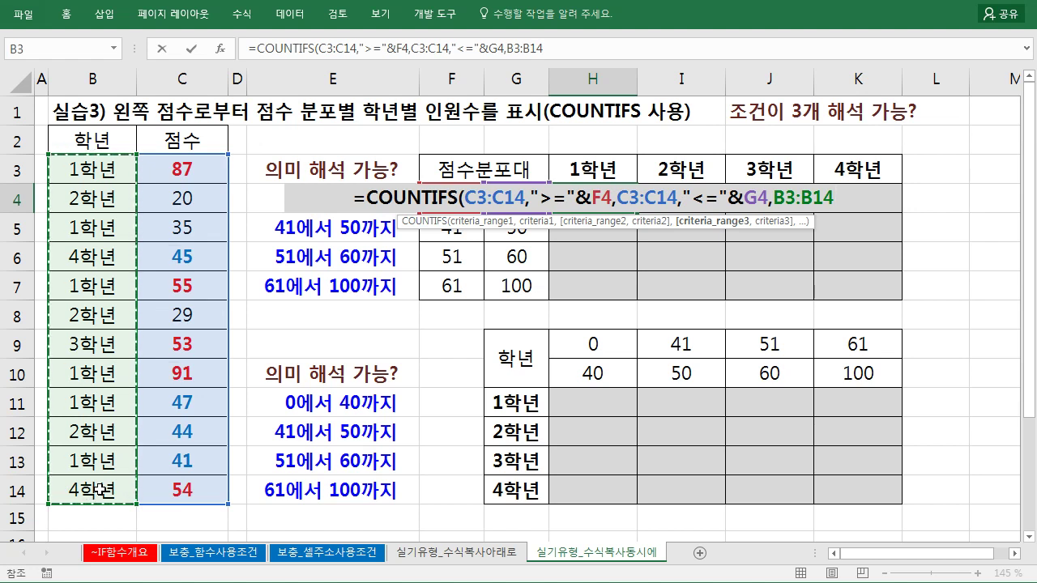
type(",")
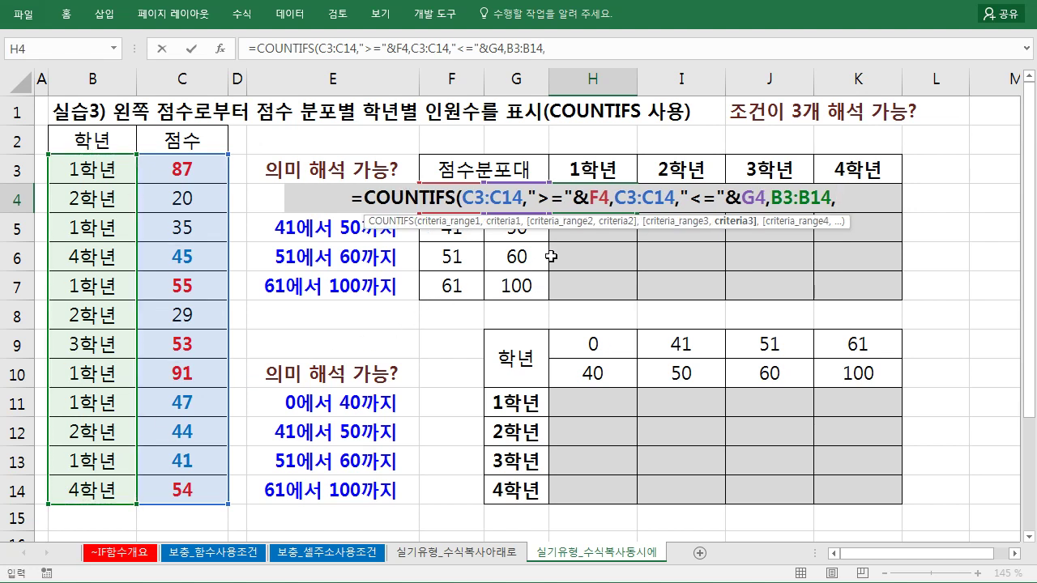
type("\"=\"")
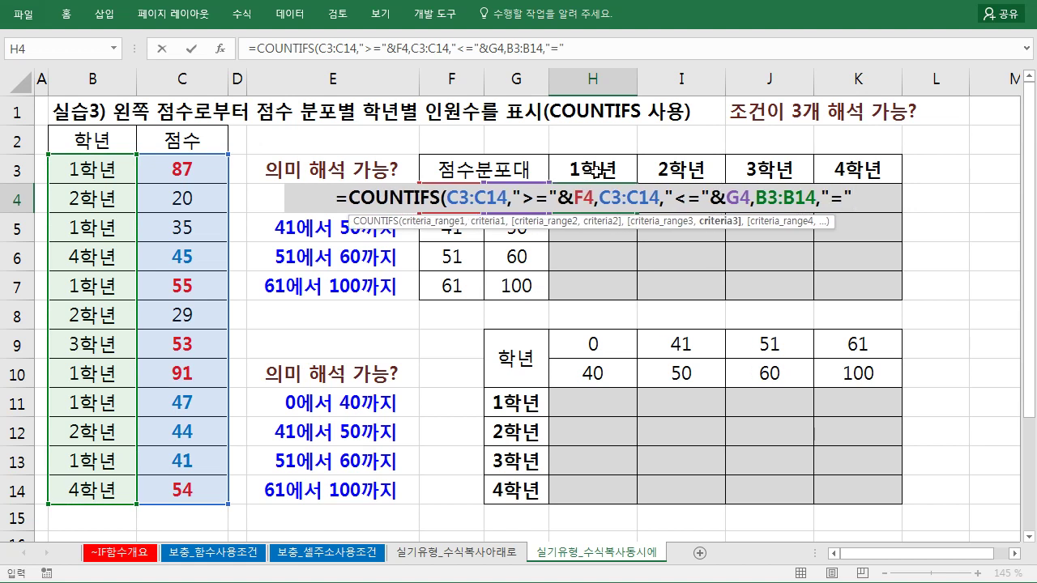
type("&")
left_click(597, 170)
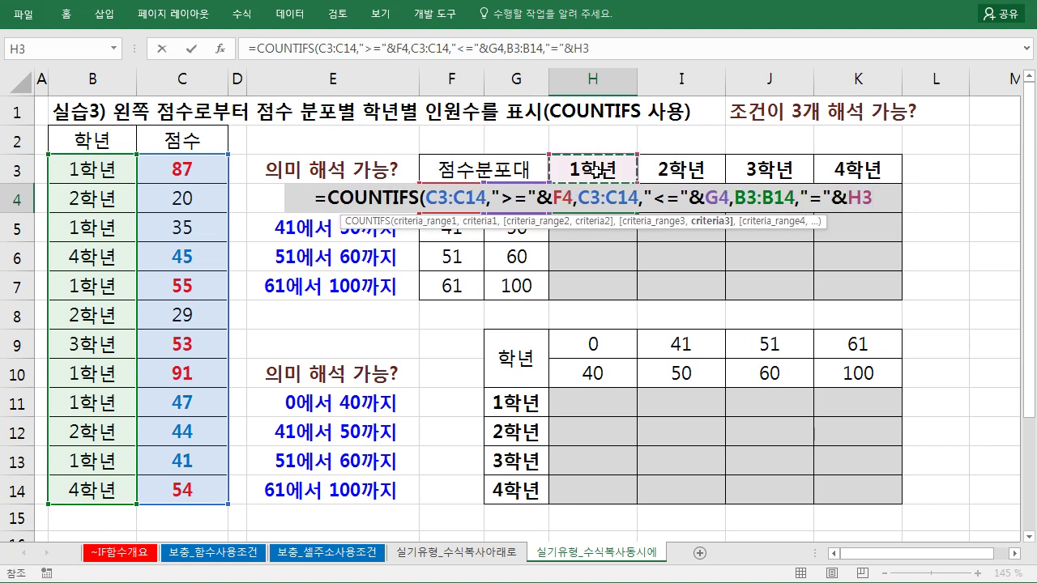
type(")")
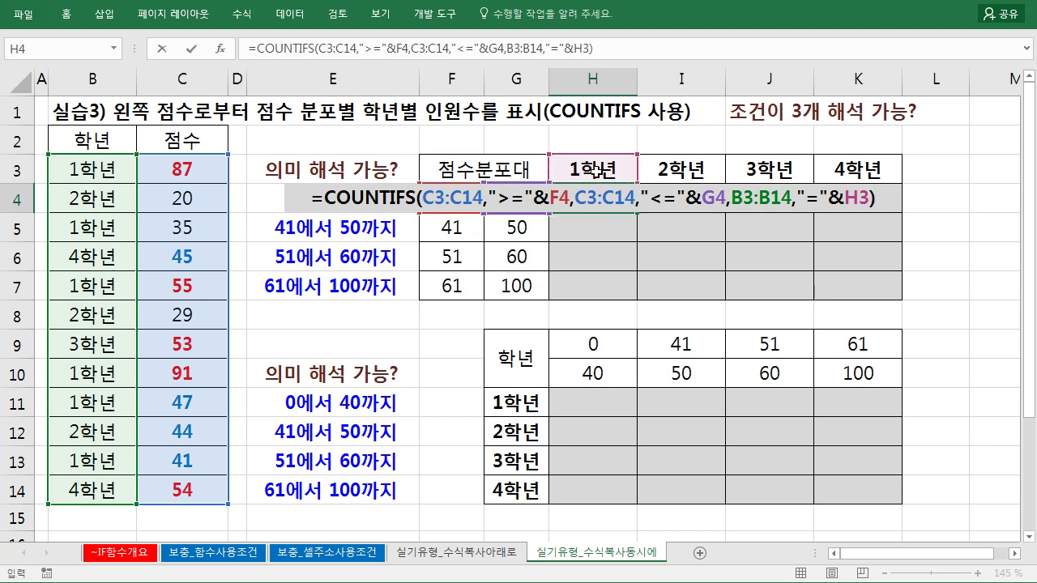
key("Return")
key("Up")
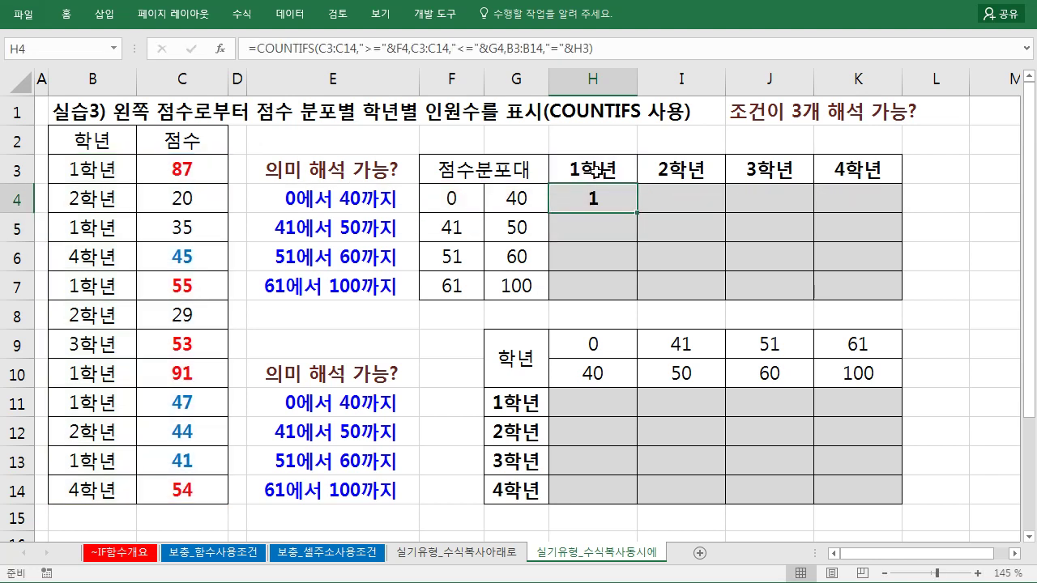
key("F2")
key("Escape")
mouse_move(658, 219)
left_mouse_down()
mouse_move(679, 219)
mouse_move(733, 251)
left_mouse_up()
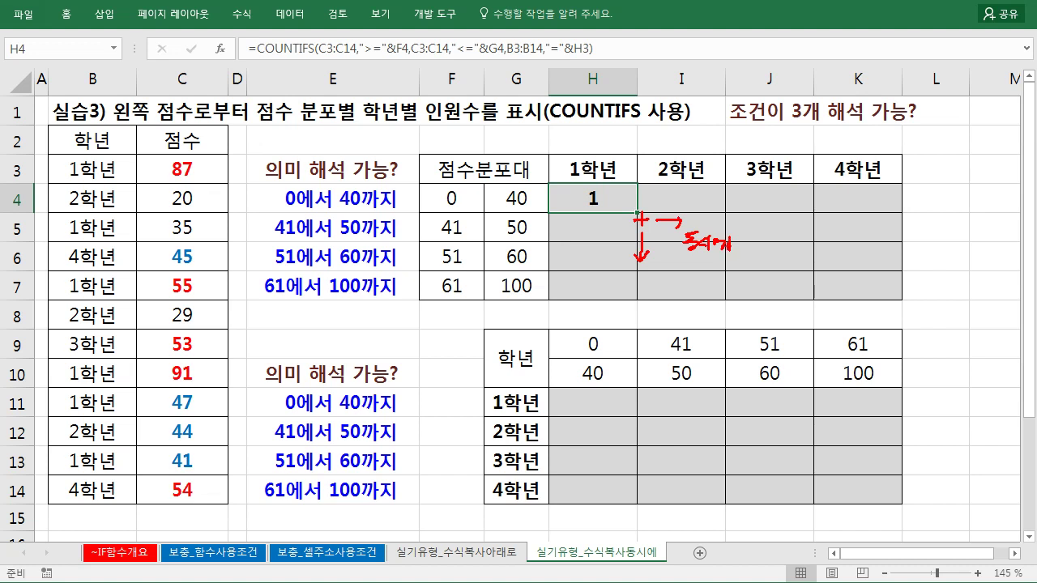
mouse_move(448, 209)
left_mouse_down()
mouse_move(512, 185)
mouse_move(524, 212)
mouse_move(470, 212)
mouse_move(478, 221)
left_mouse_up()
mouse_move(541, 207)
left_mouse_down()
mouse_move(536, 227)
mouse_move(470, 253)
left_mouse_up()
mouse_move(539, 235)
left_mouse_down()
mouse_move(535, 260)
mouse_move(468, 283)
left_mouse_up()
left_click_drag(545, 268, 535, 282)
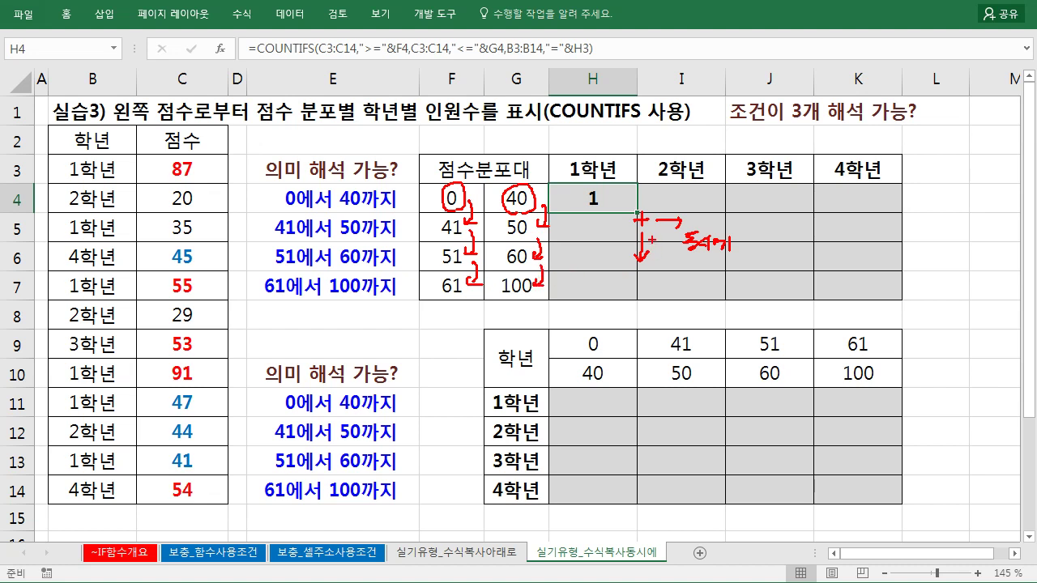
left_click_drag(476, 186, 504, 186)
left_click_drag(469, 306, 503, 319)
left_click_drag(503, 308, 514, 321)
left_click_drag(512, 318, 510, 319)
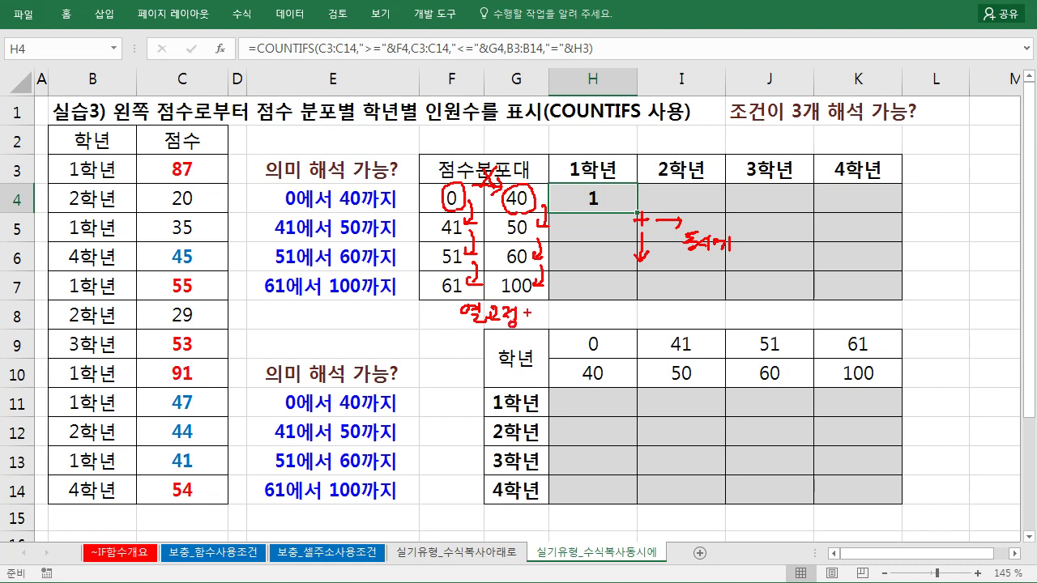
left_click_drag(527, 304, 528, 316)
left_click_drag(533, 305, 534, 315)
left_click_drag(538, 303, 538, 316)
left_click_drag(539, 310, 542, 309)
mouse_move(582, 180)
left_mouse_down()
mouse_move(563, 163)
mouse_move(623, 171)
mouse_move(589, 182)
left_mouse_up()
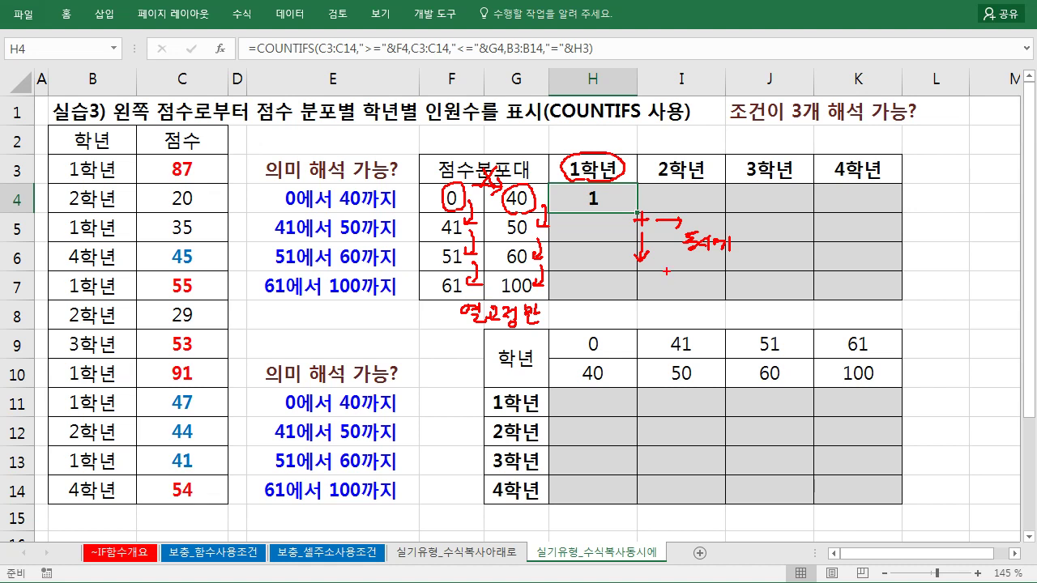
left_click_drag(627, 158, 816, 162)
left_click_drag(774, 136, 789, 143)
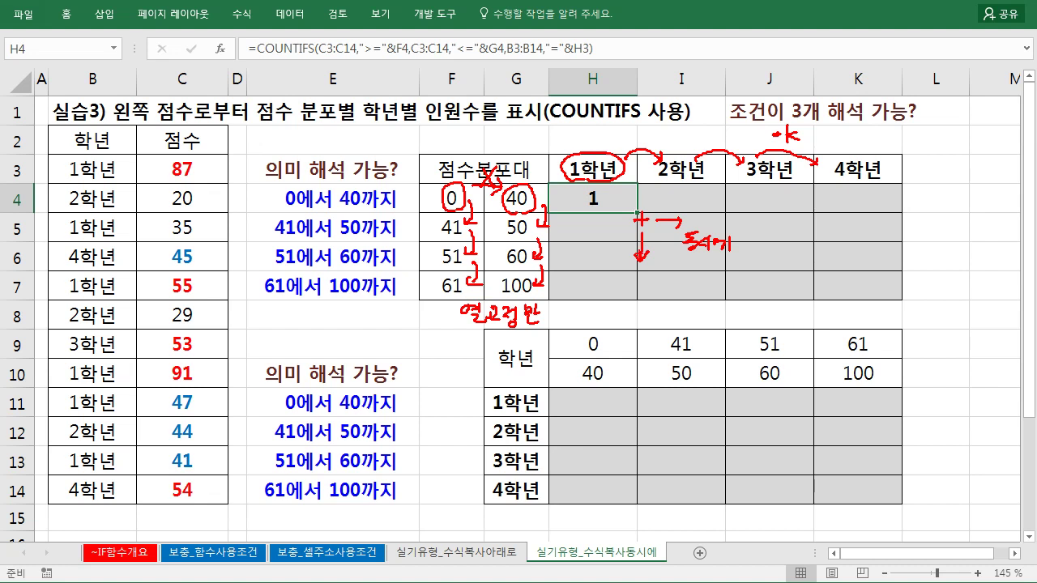
mouse_move(622, 181)
left_mouse_down()
mouse_move(616, 199)
mouse_move(634, 200)
left_mouse_up()
mouse_move(842, 133)
left_mouse_down()
mouse_move(839, 146)
mouse_move(867, 143)
mouse_move(864, 152)
mouse_move(881, 138)
mouse_move(922, 151)
left_mouse_up()
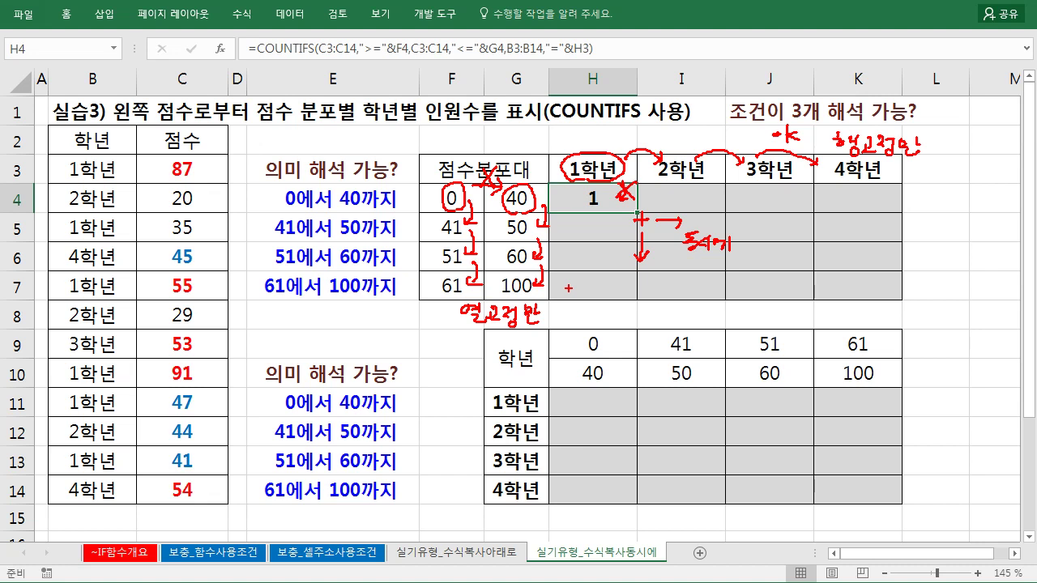
left_click(569, 285)
mouse_move(421, 183)
left_mouse_down()
mouse_move(422, 267)
mouse_move(541, 243)
mouse_move(429, 184)
left_mouse_up()
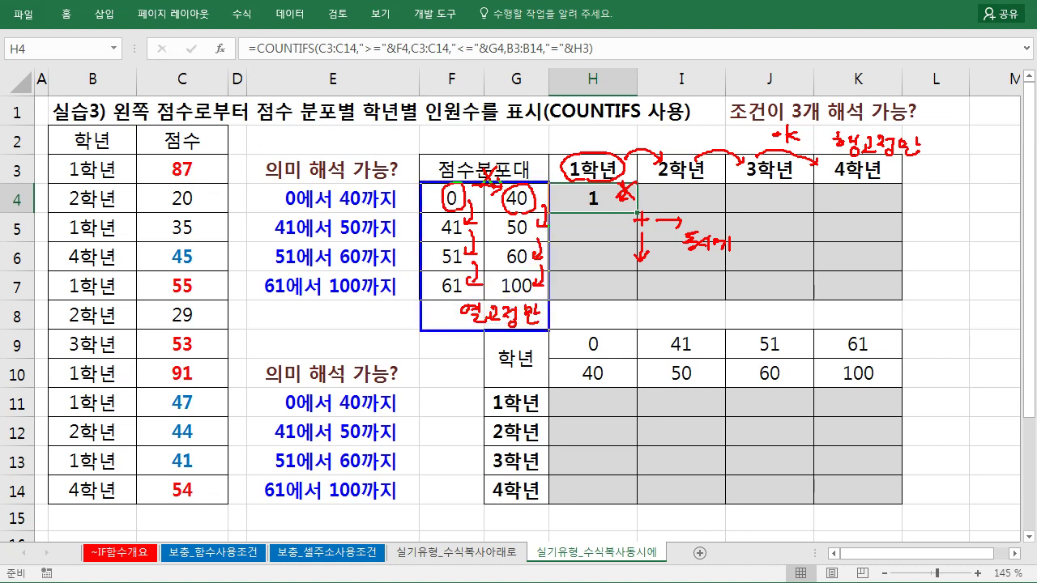
left_click_drag(457, 304, 520, 331)
mouse_move(555, 154)
left_mouse_down()
mouse_move(637, 180)
mouse_move(904, 183)
left_mouse_up()
left_click_drag(827, 124, 904, 153)
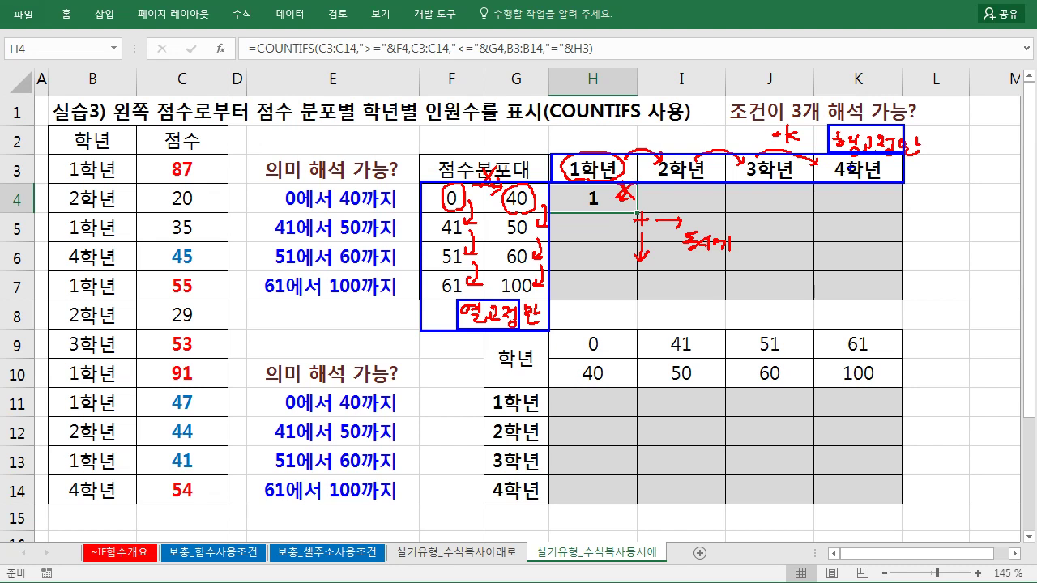
key("Escape")
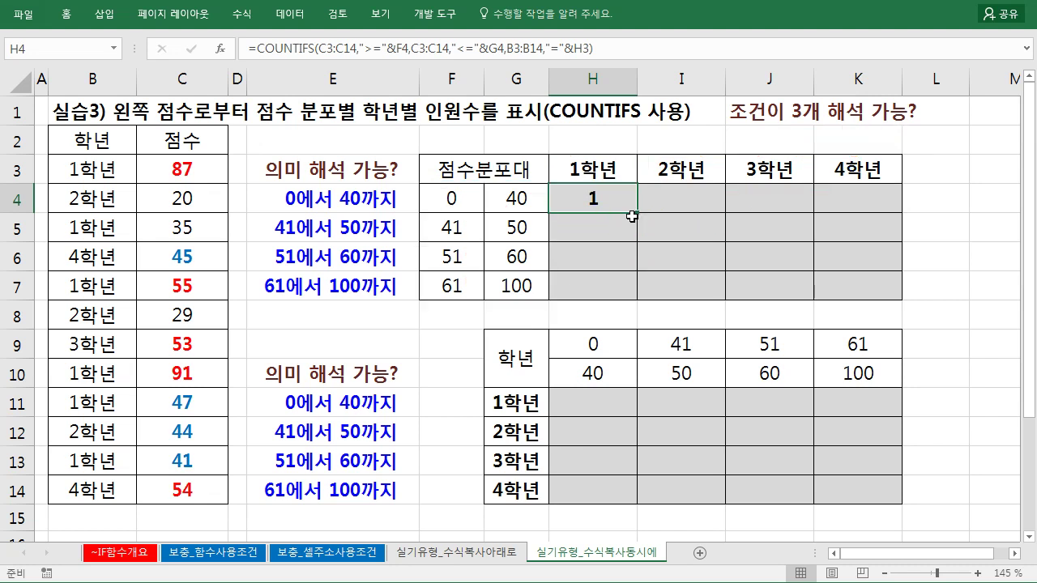
Make all three criteria ranges in the H4 formula fully absolute: $C$3:$C$14 for both score ranges and $B$3:$B$14 for the grades.
double_click(626, 205)
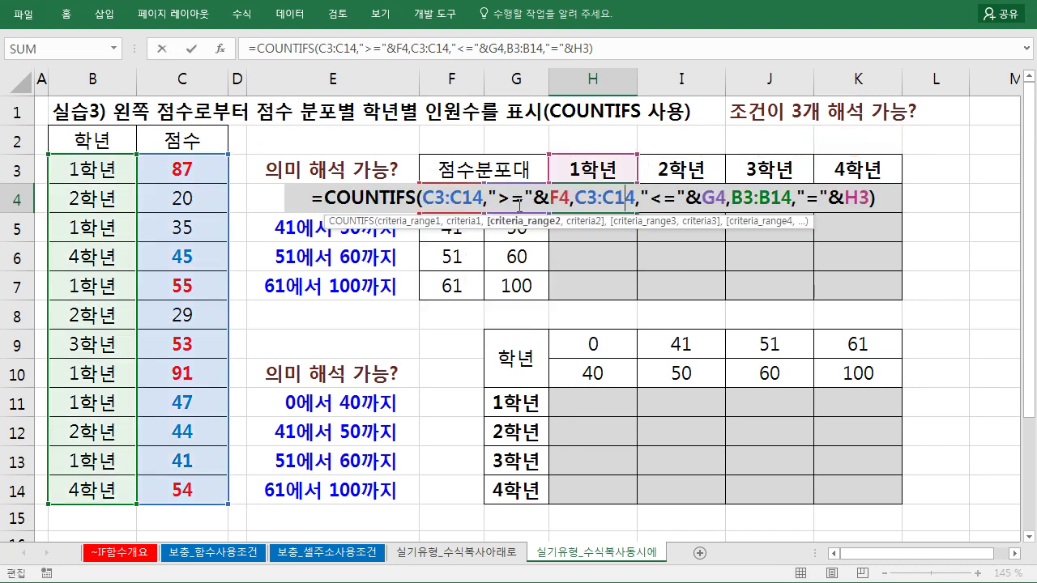
left_click_drag(437, 200, 465, 202)
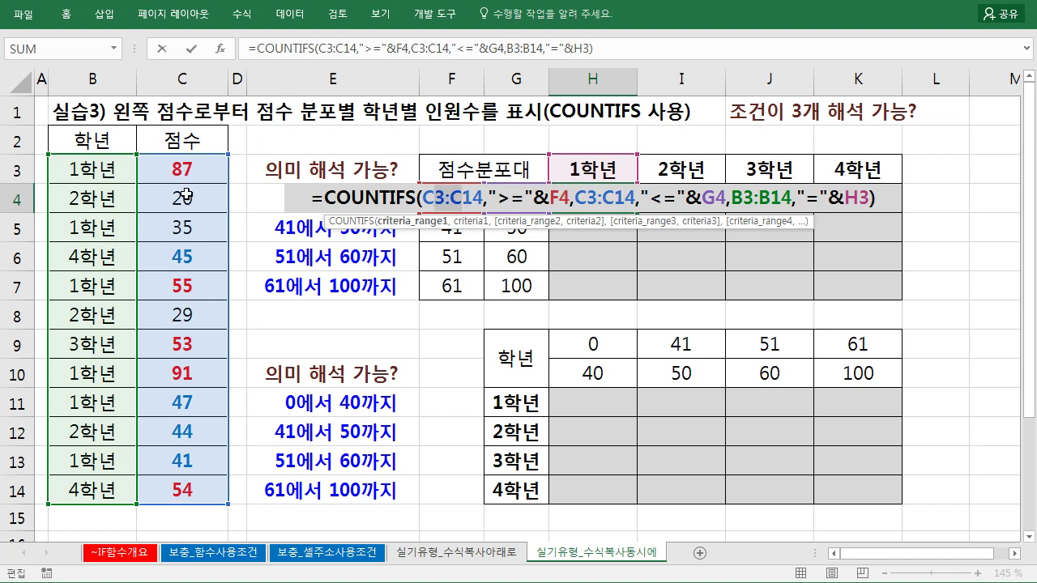
key("F4")
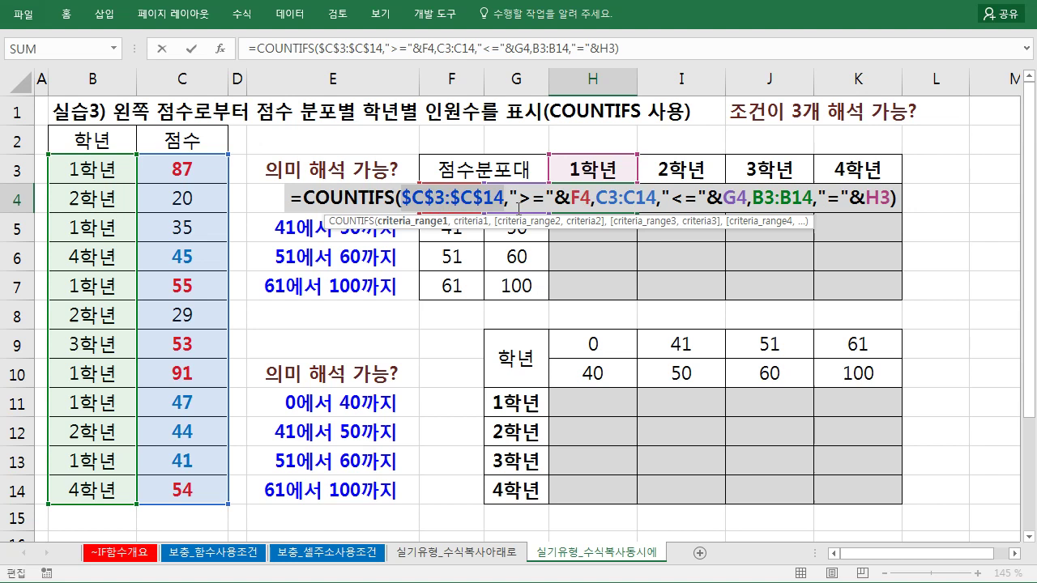
left_click_drag(627, 197, 635, 198)
key("F4")
left_click_drag(786, 197, 815, 198)
key("F4")
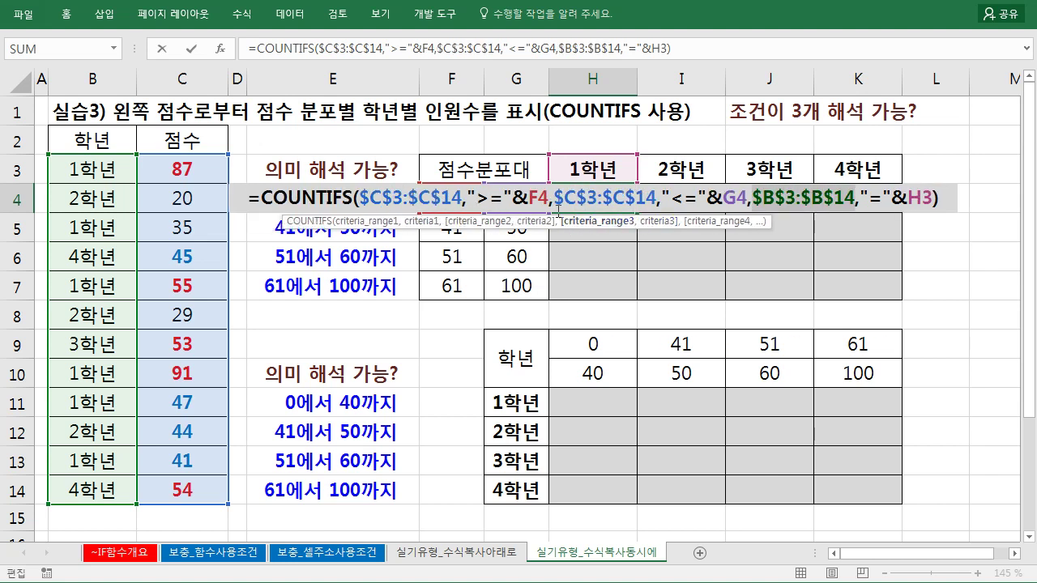
Lock only the column of the two score-bound references in the formula, as $F4 and $G4.
left_click(541, 203)
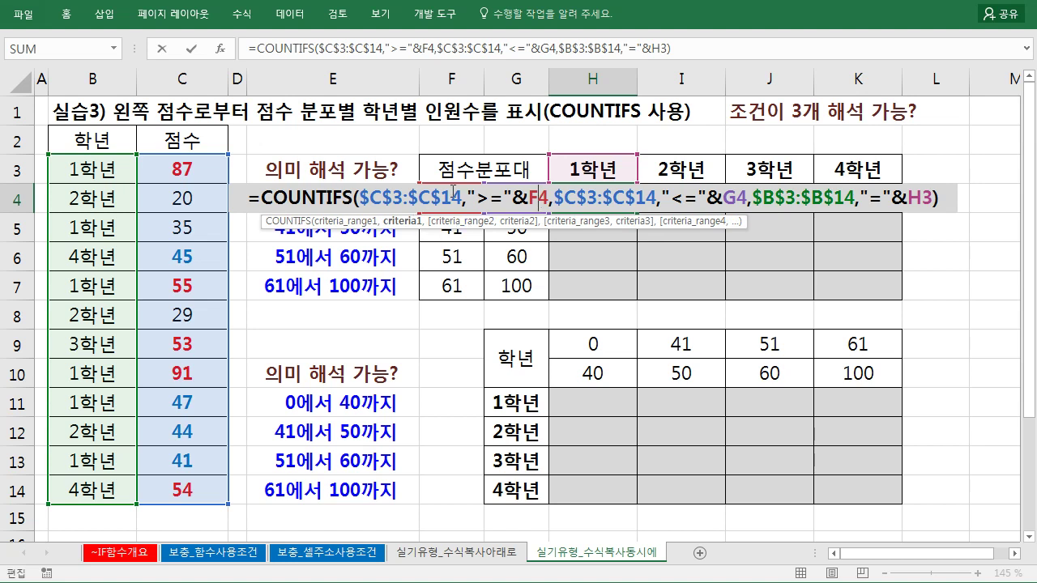
key("F4")
key("F4")
key("F4")
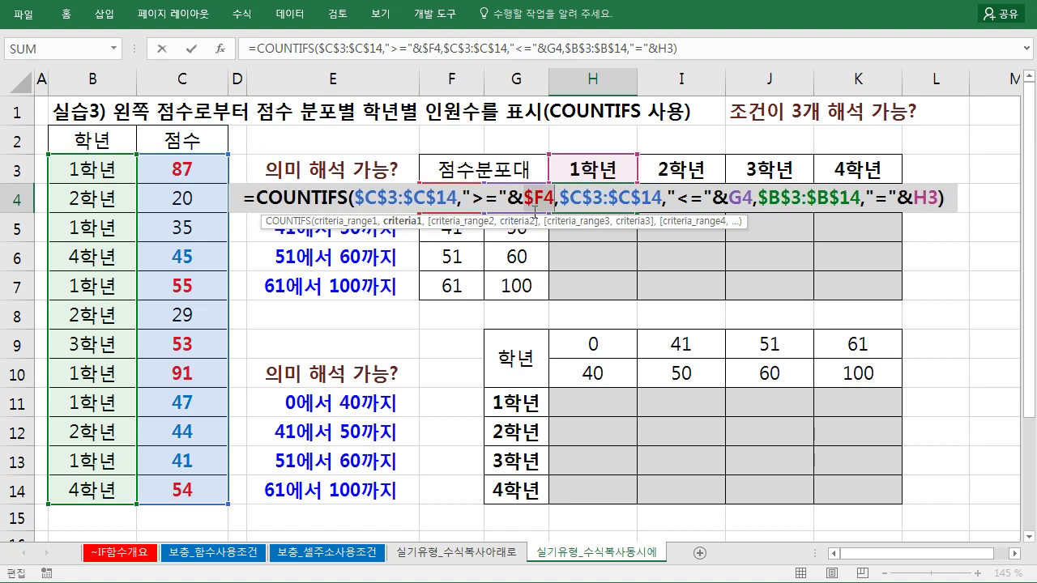
left_click(733, 199)
key("F4")
key("F4")
key("F4")
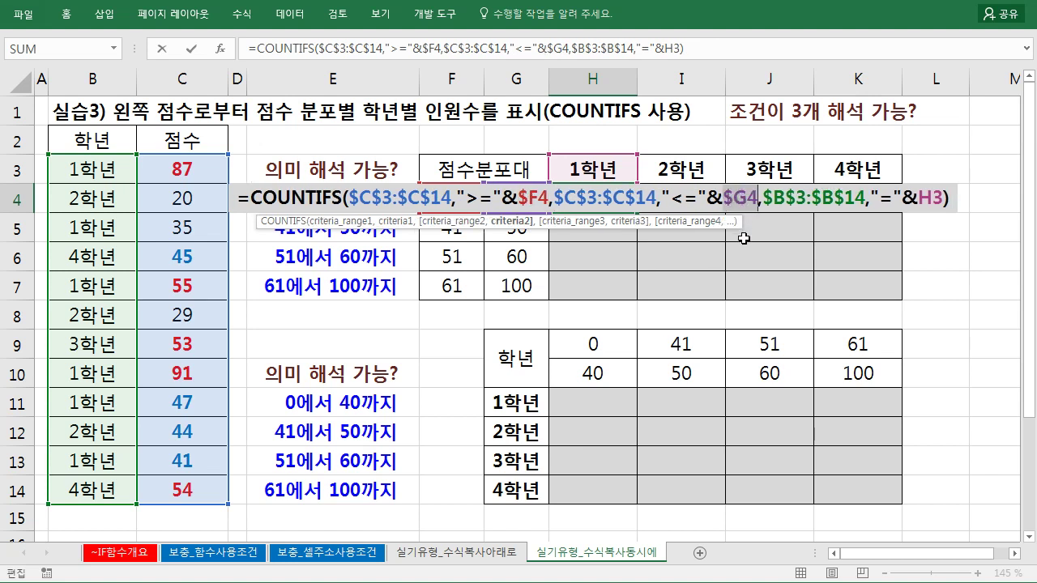
Lock only the row of the grade header reference as H$3 and enter the formula in H4.
left_click(932, 200)
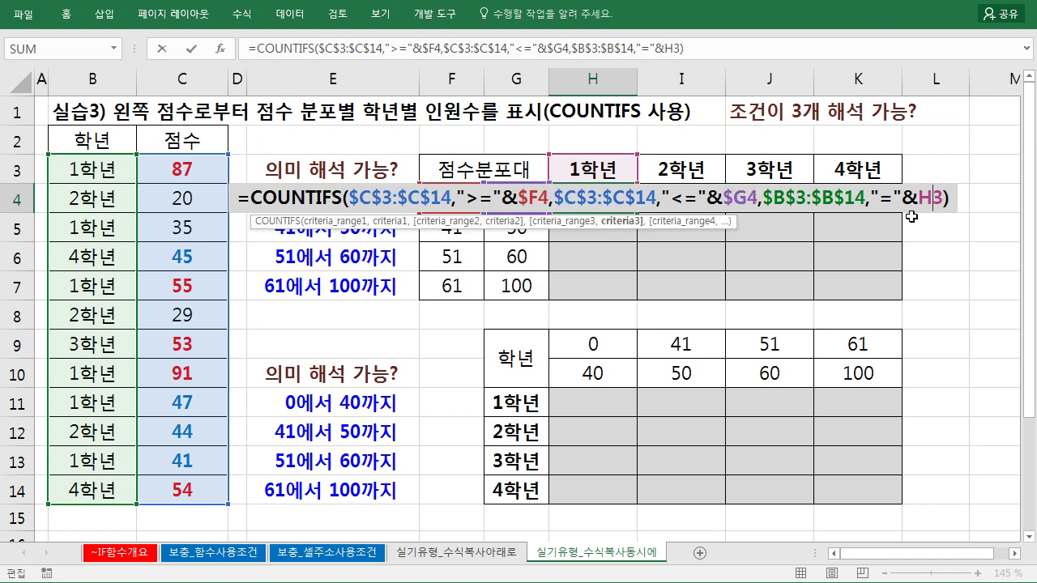
key("F4")
key("F4")
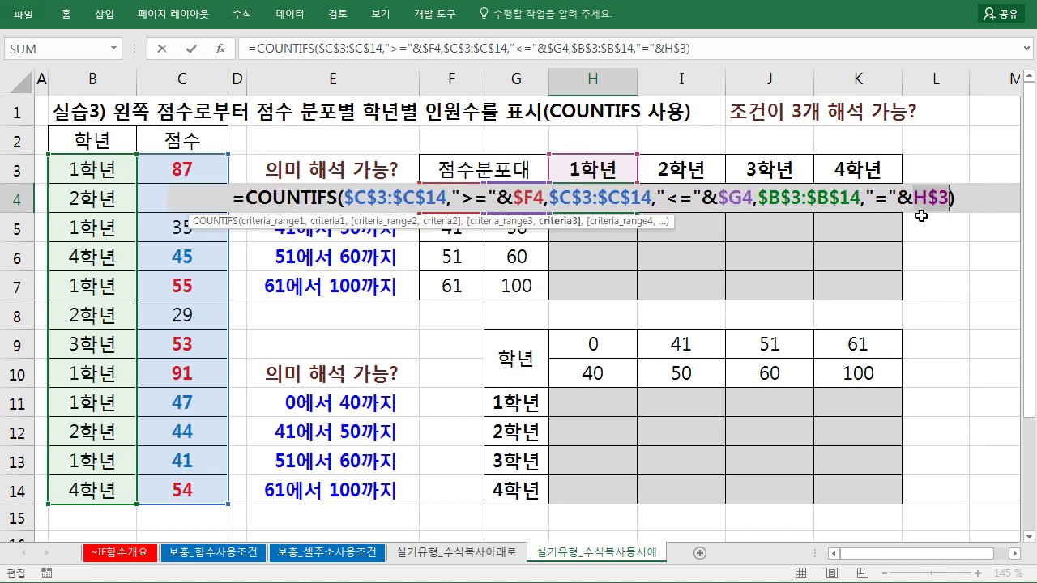
left_click(965, 202)
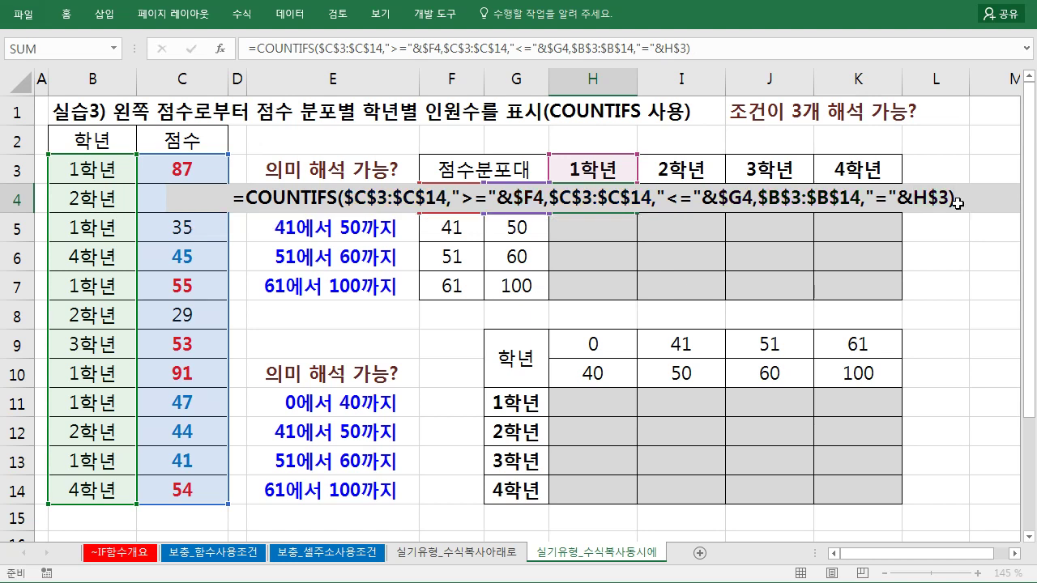
key("Return")
Copy the H4 formula across and down to fill H4:K7.
left_click(621, 201)
left_click_drag(638, 212, 867, 297)
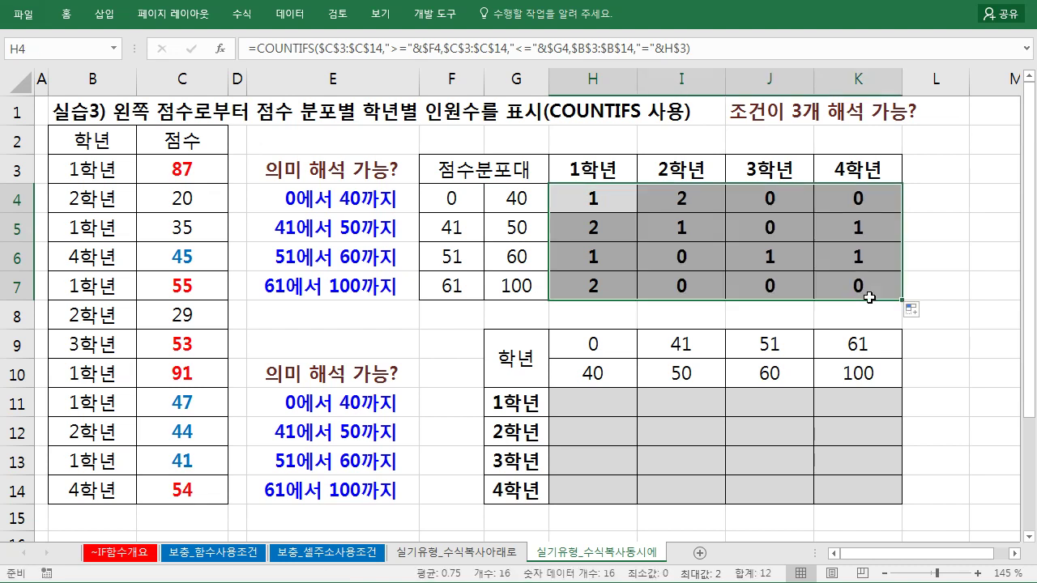
Check the copied formulas in the filled table, examining the score-bound and grade references in K7.
left_click(788, 228)
left_click(858, 276)
left_click(790, 285)
left_click(705, 288)
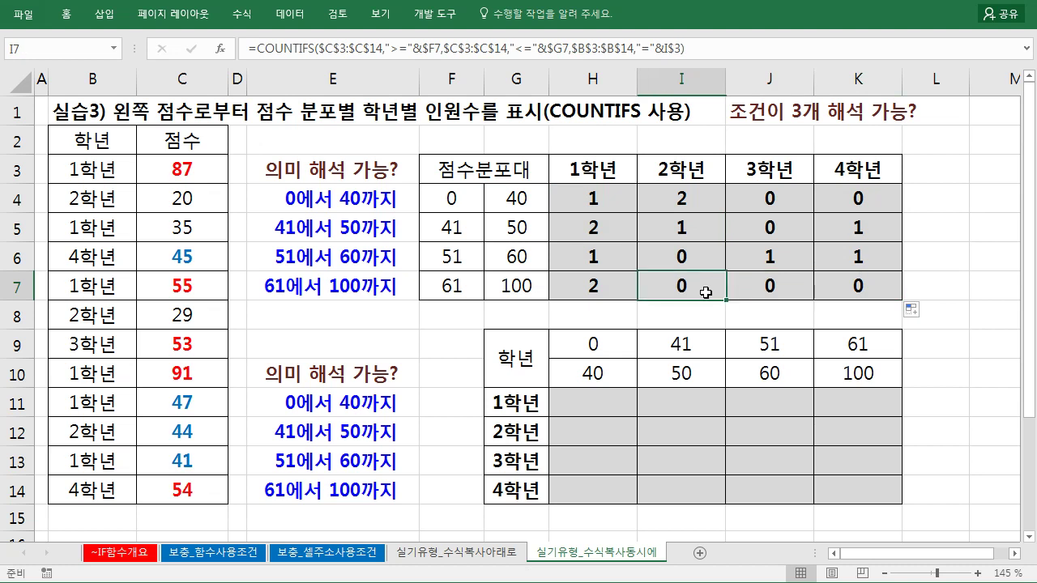
left_click(887, 292)
double_click(881, 286)
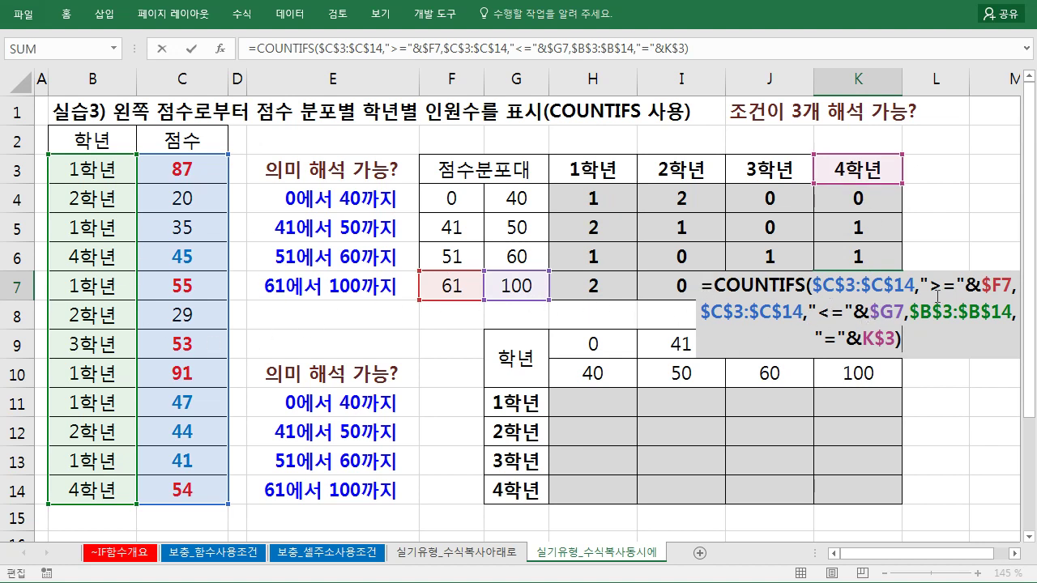
double_click(990, 285)
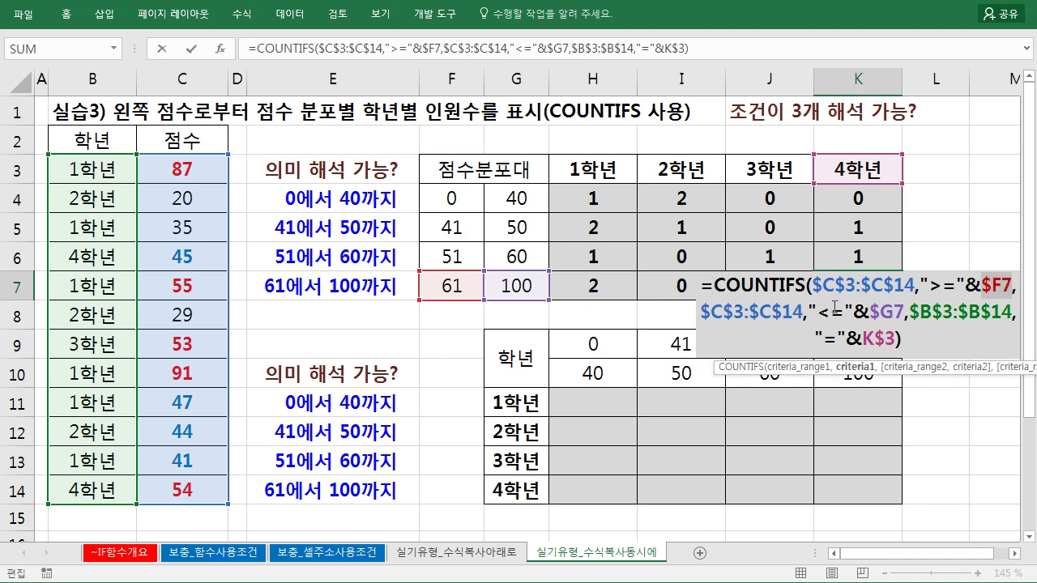
key("ctrl+Return")
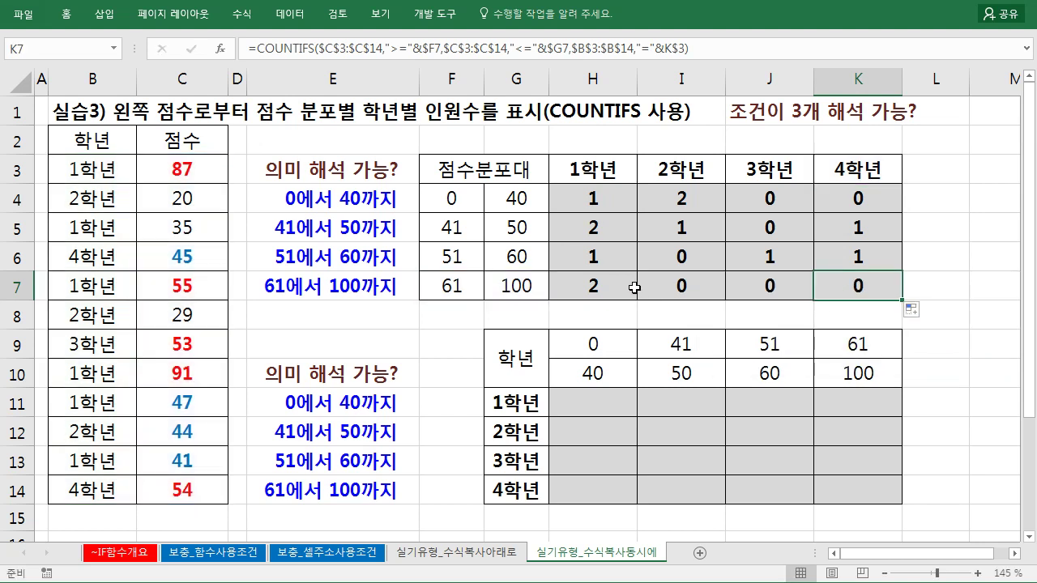
Examine the second table's layout: the score bounds in H9:K10 and the grade labels in G11:G14.
left_click(606, 405)
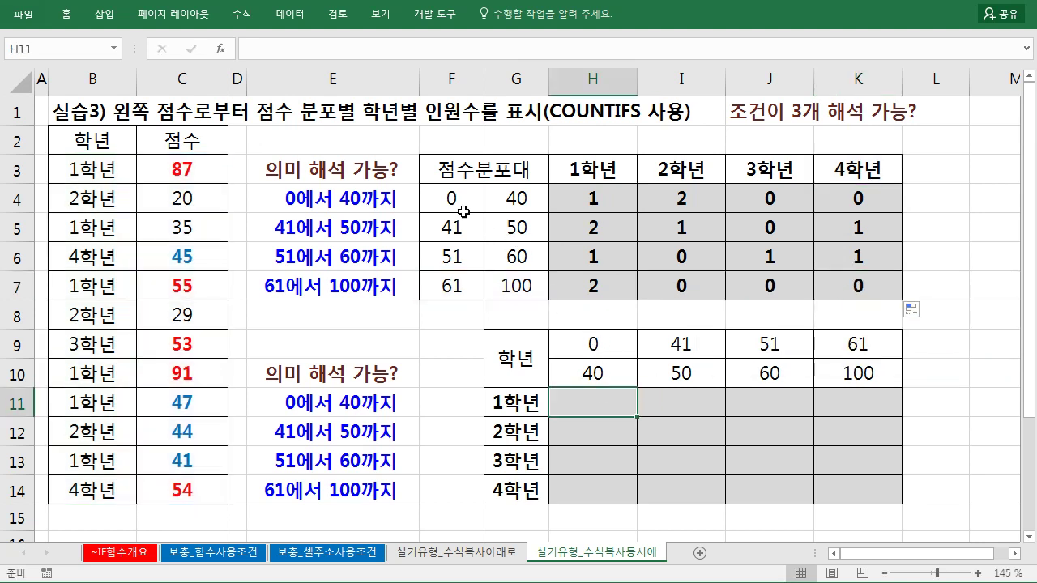
left_click(594, 342)
left_click_drag(594, 343, 822, 374)
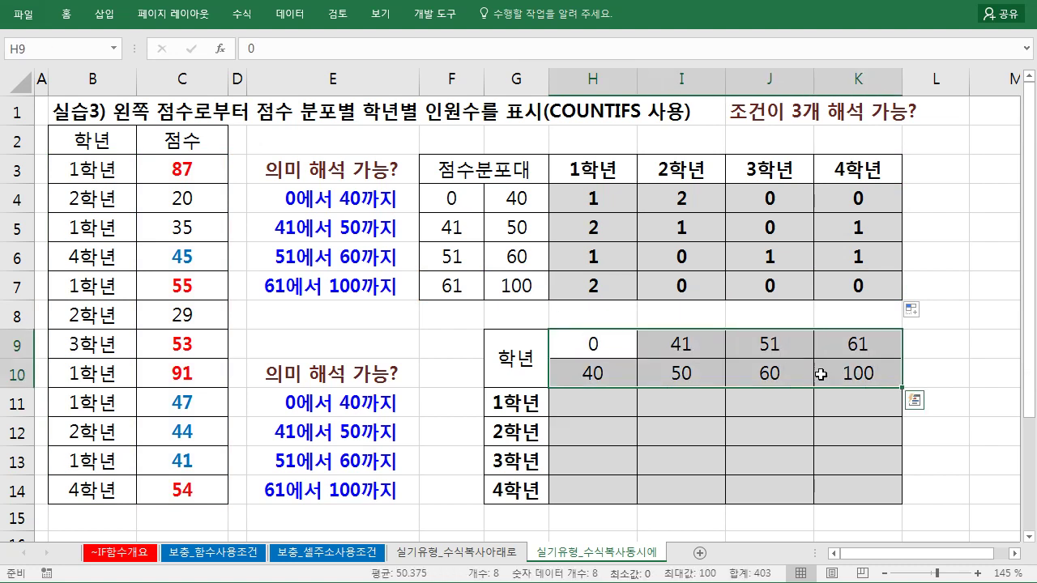
left_click_drag(515, 402, 513, 489)
left_click_drag(594, 343, 798, 369)
Start a COUNTIFS formula in H11 with grade range B3:B14 and the criterion "="&G11.
left_click(603, 413)
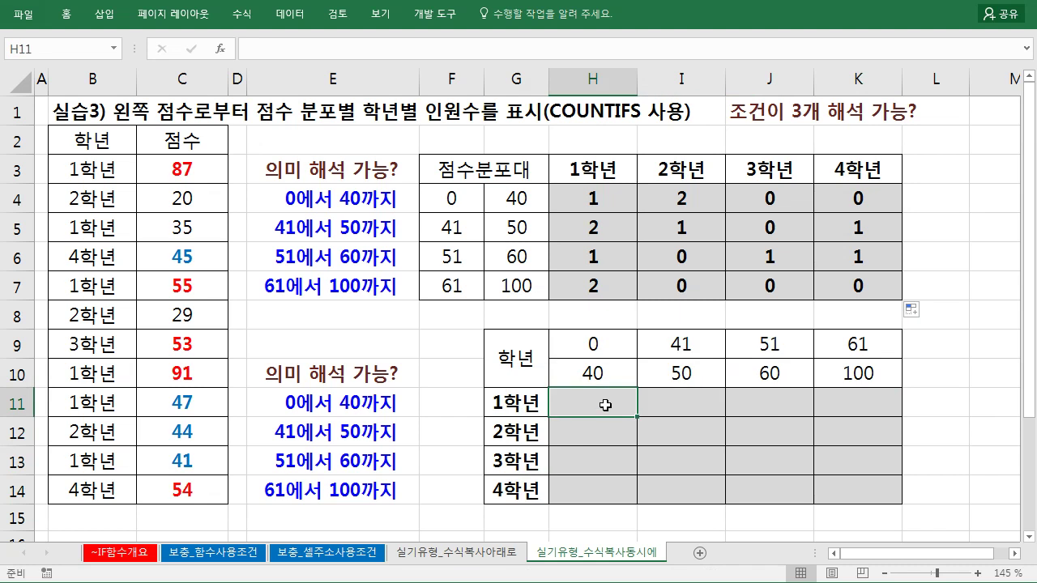
type("=countif")
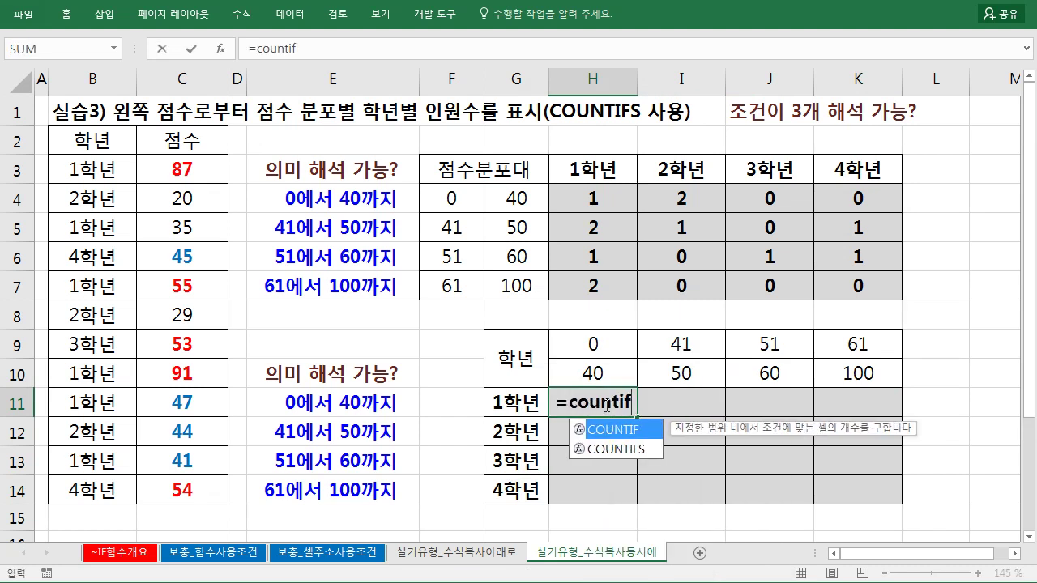
key("Down")
key("Tab")
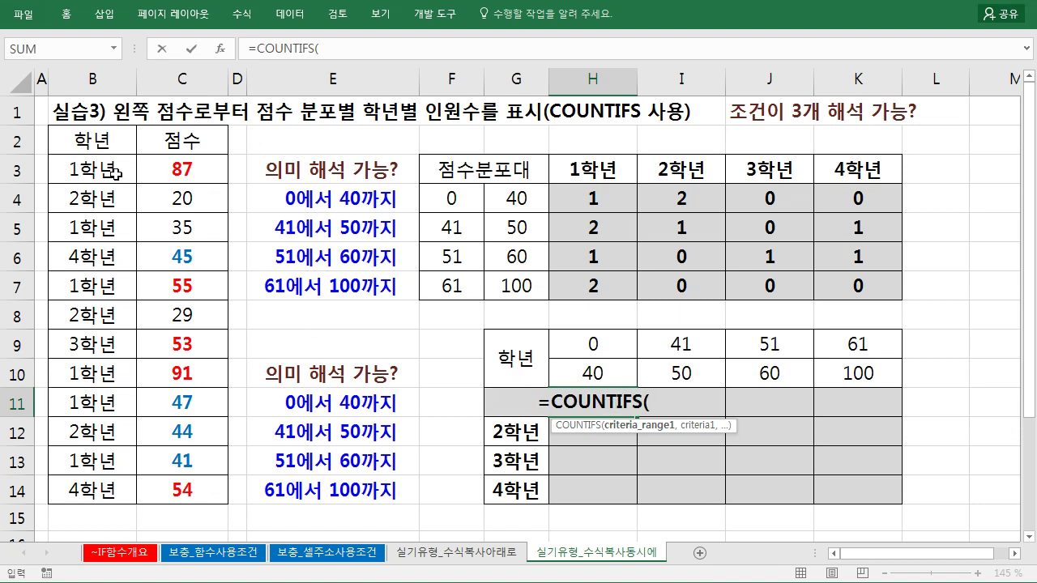
left_click_drag(116, 173, 98, 483)
type(",\"")
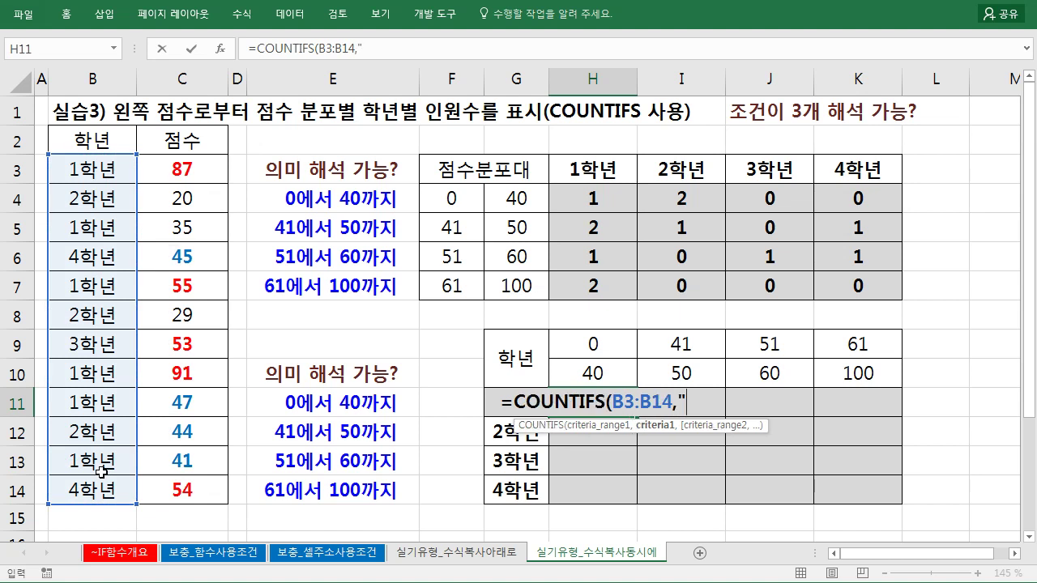
type("=\"&")
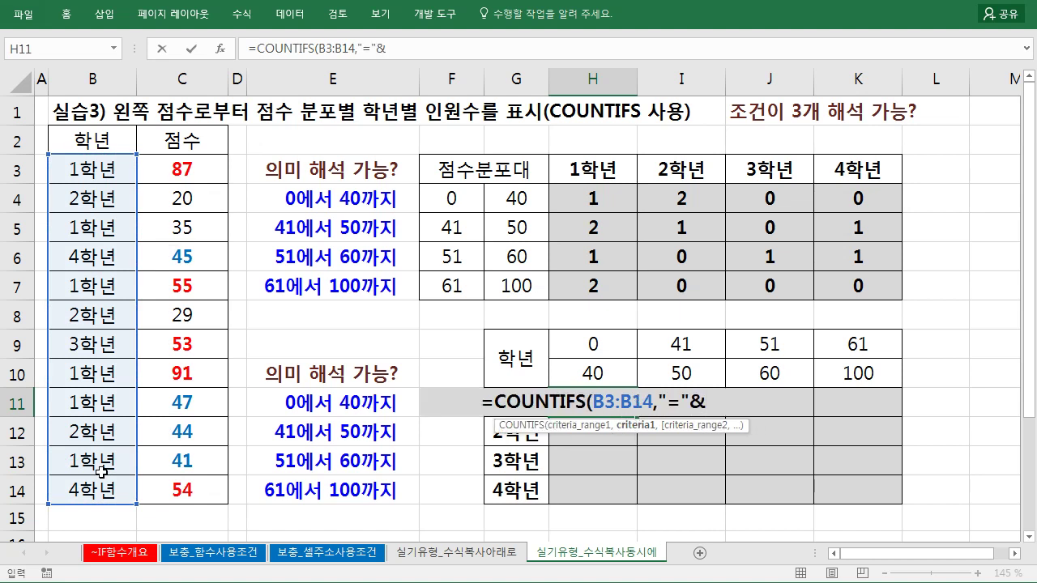
left_click(489, 436)
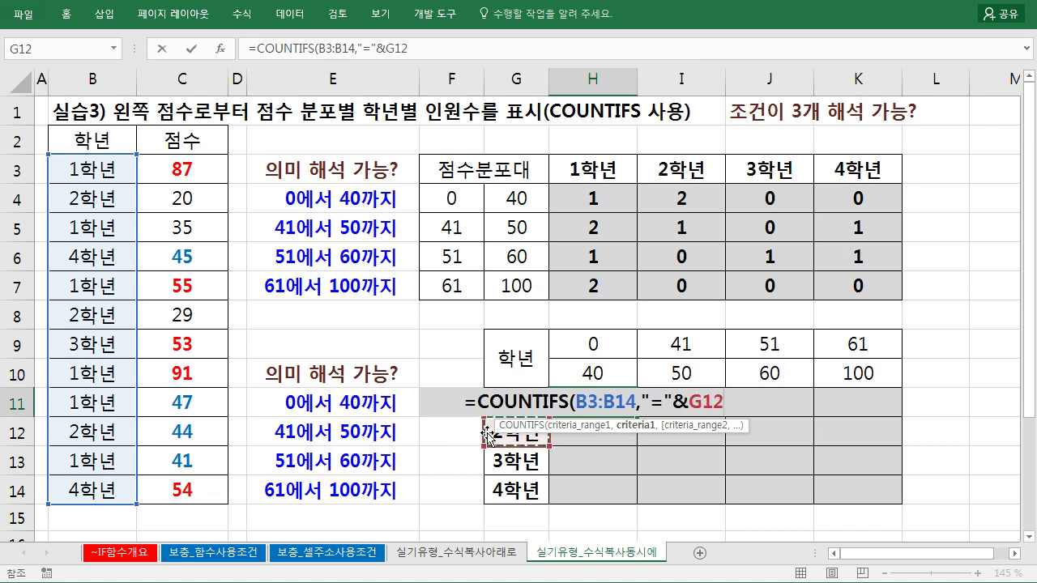
key("Up")
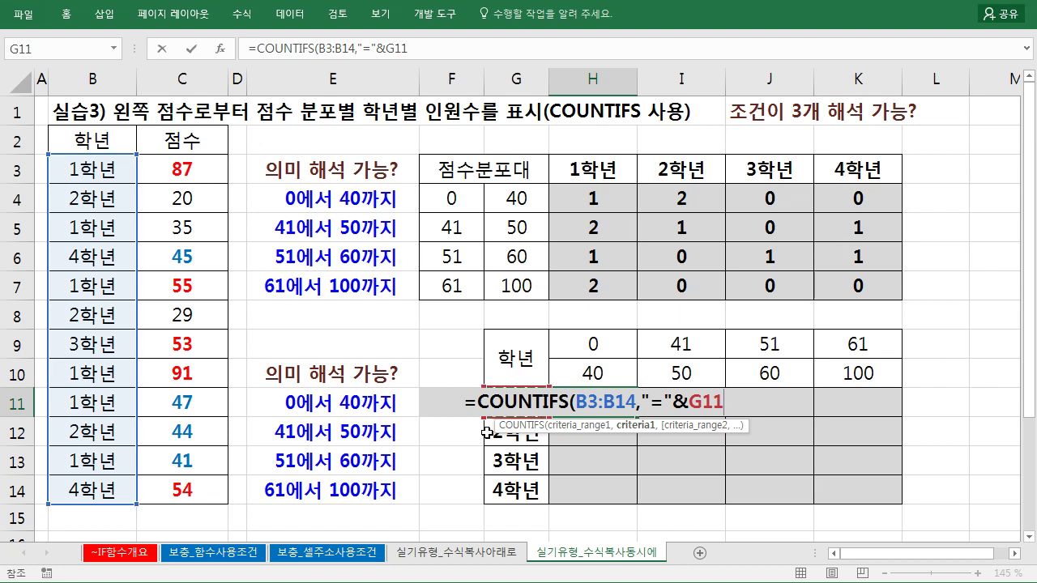
Add a second condition to the H11 COUNTIFS formula: score range C3:C14 with the criterion ">="&H9.
type(",")
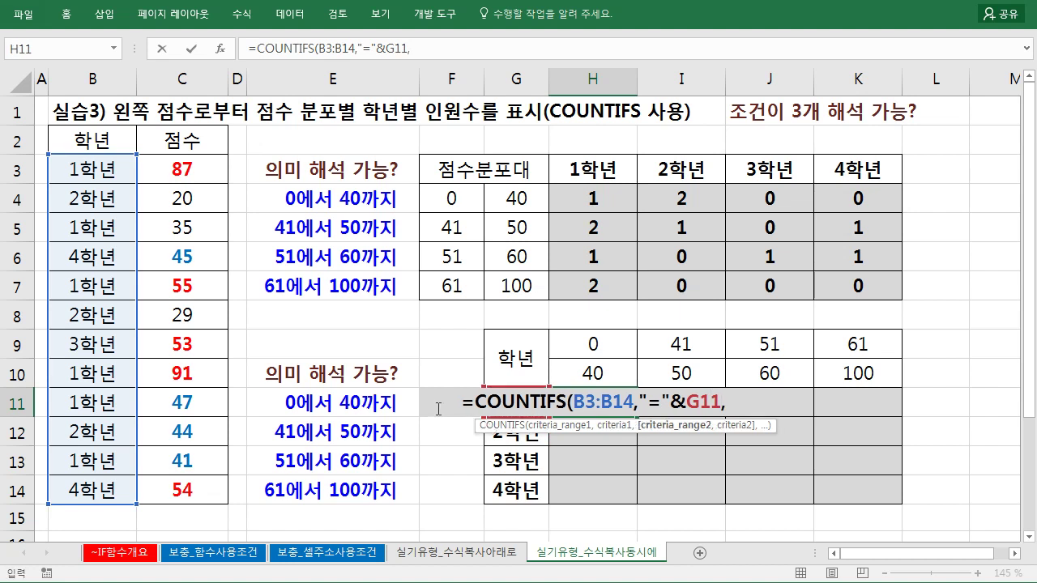
left_click_drag(208, 172, 201, 481)
type(",")
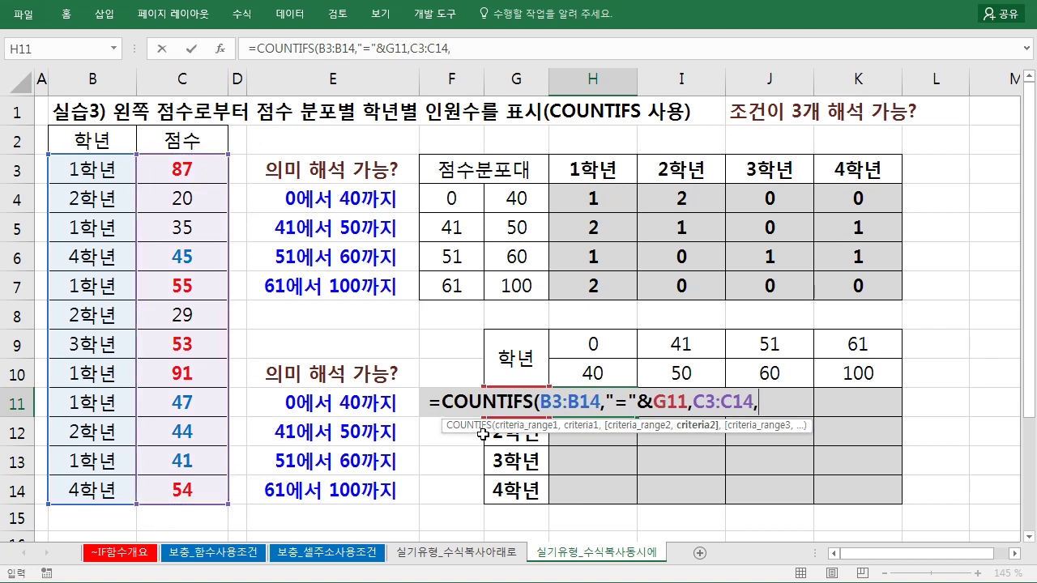
type(">=")
key("BackSpace")
key("BackSpace")
type("\"")
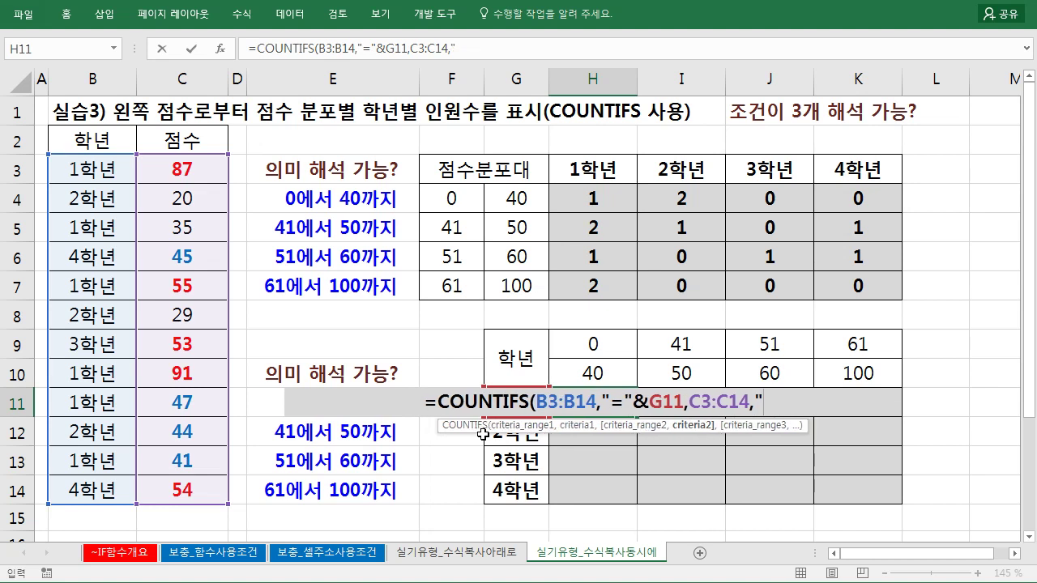
type(">=")
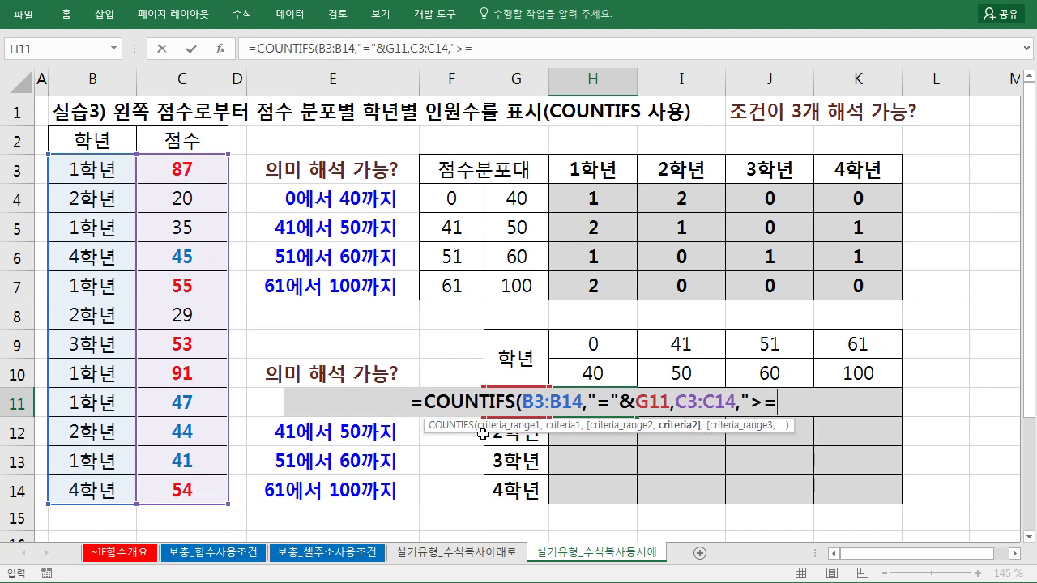
type("\"&")
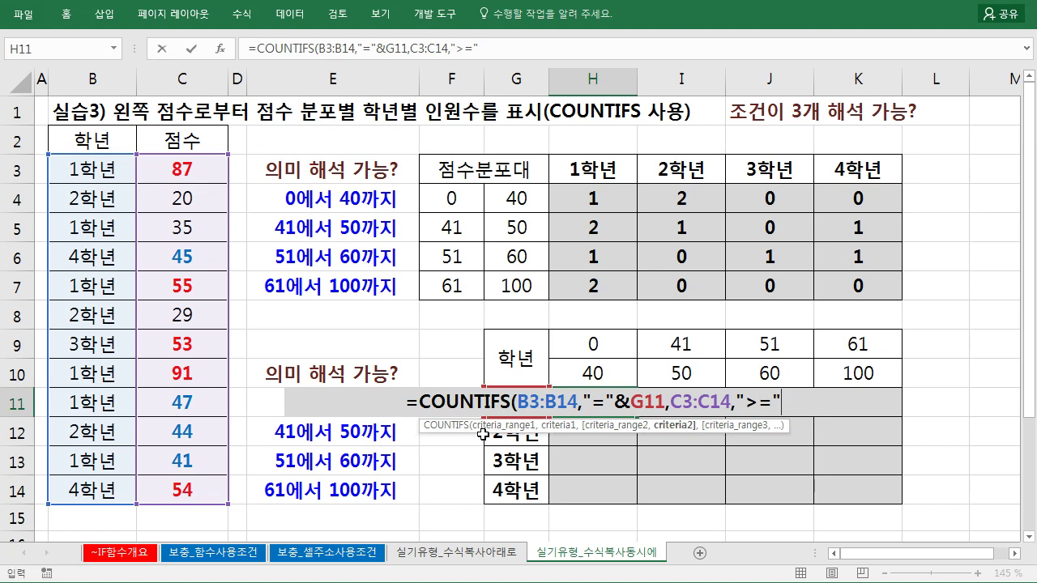
left_click(596, 347)
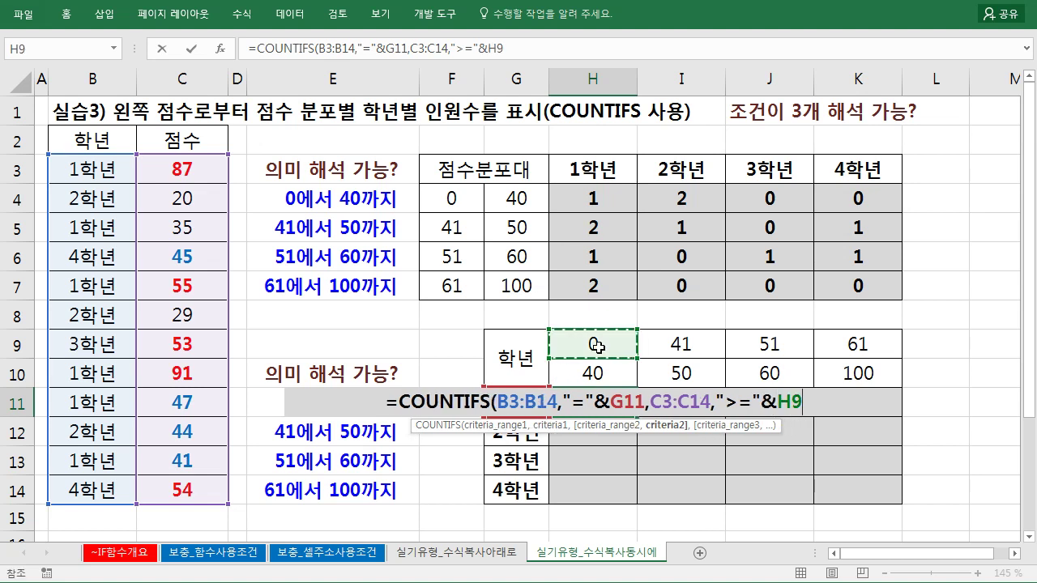
Add the third condition, score range C3:C14 with the criterion "<="&H10, and complete the COUNTIFS formula in H11.
type(",")
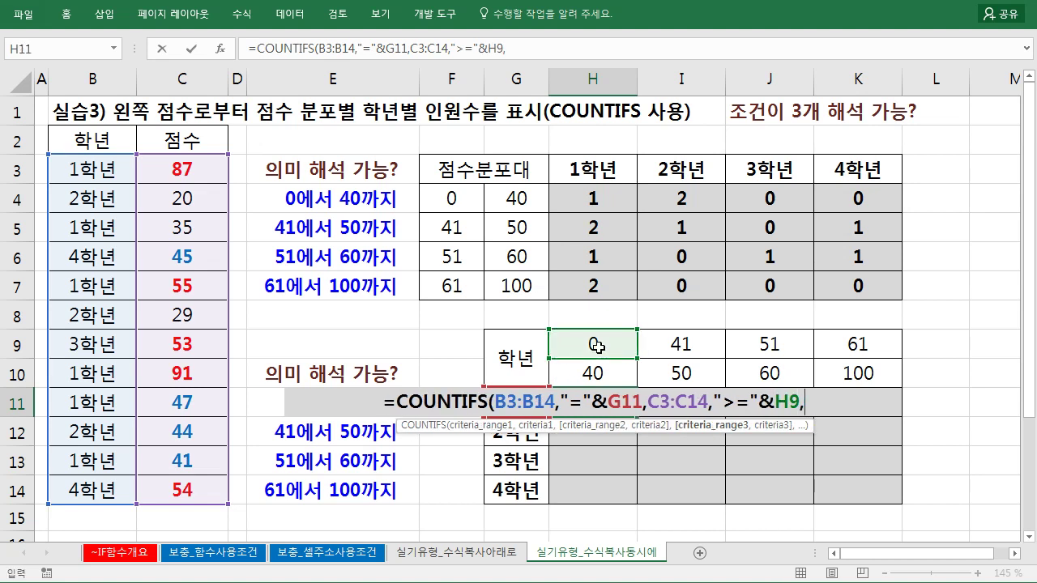
left_click_drag(209, 175, 203, 484)
type(",\"")
type("<")
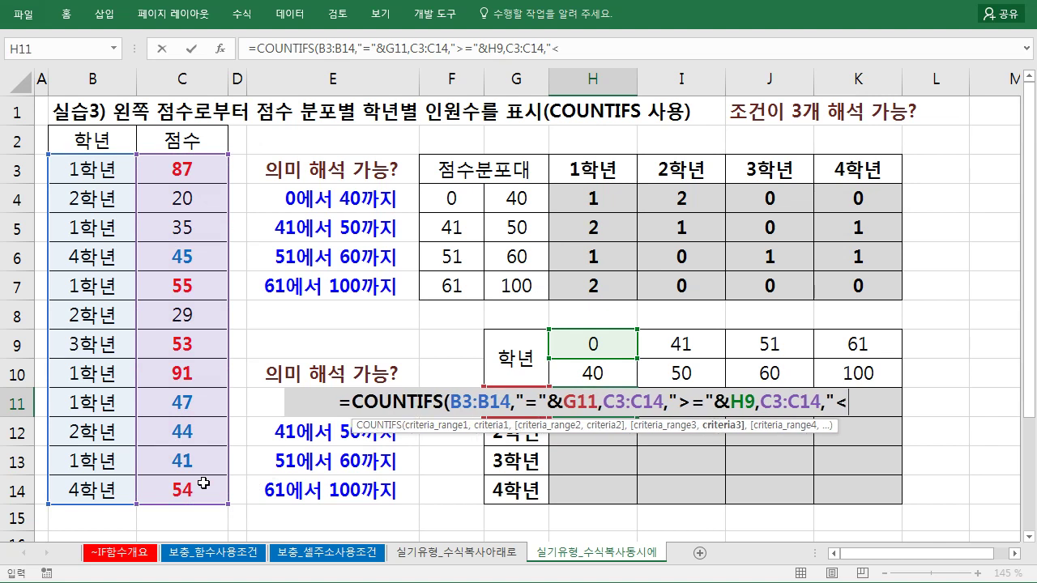
type("=\"&")
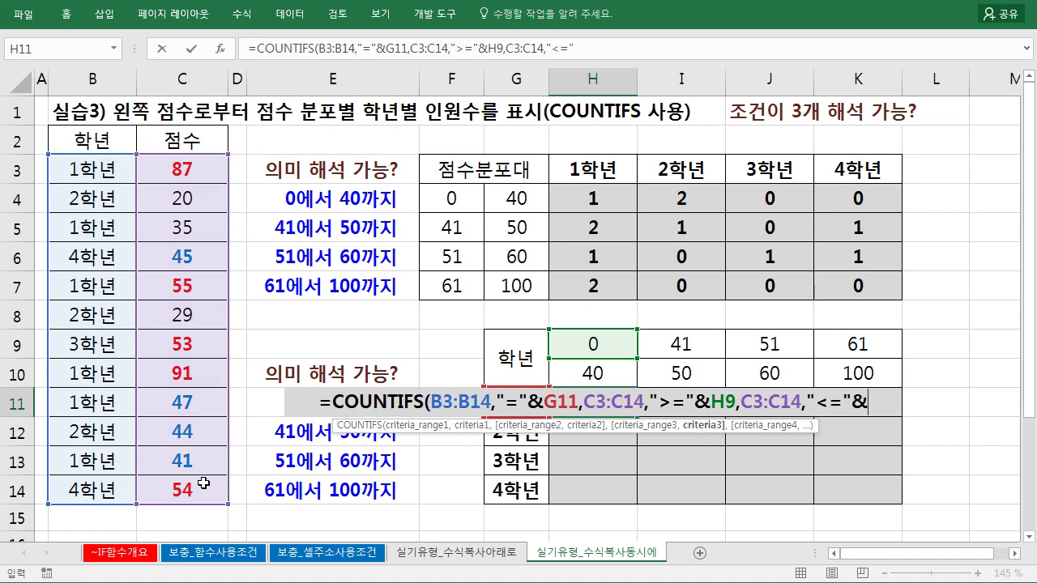
left_click(576, 371)
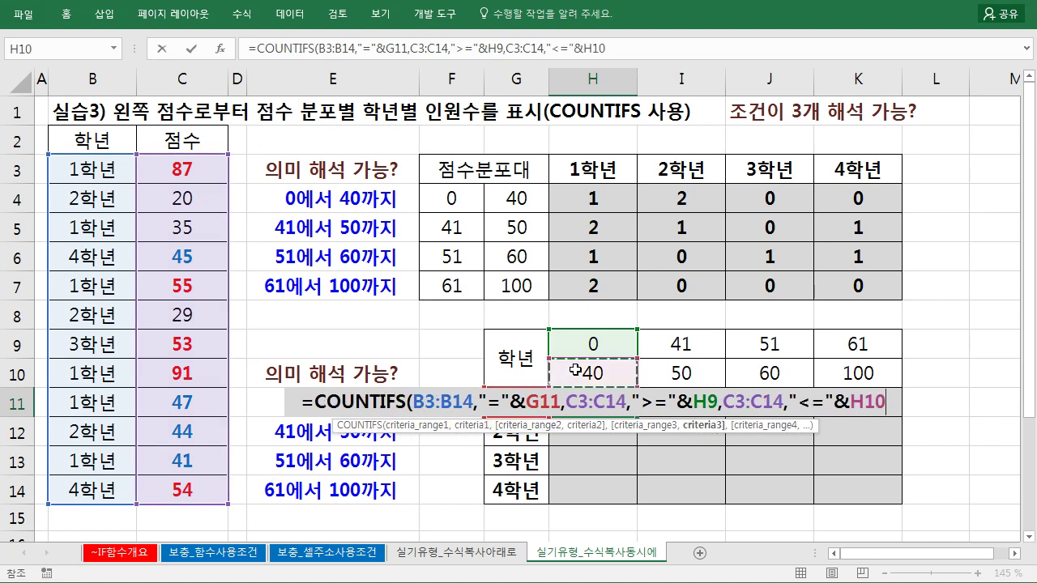
type(")")
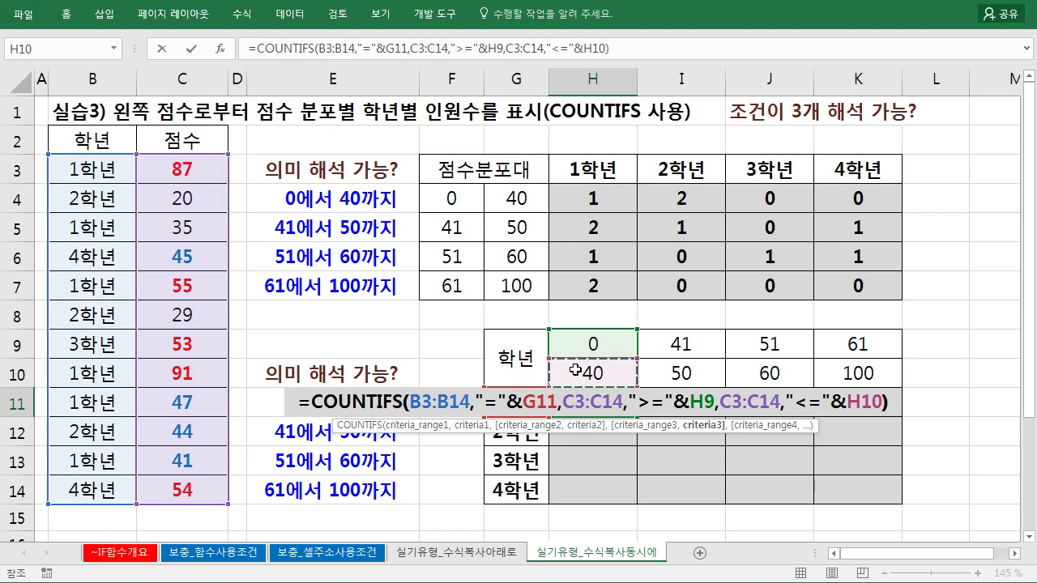
key("Return")
Reopen the H11 formula and lock only the column of the grade reference, making it $G11.
key("Up")
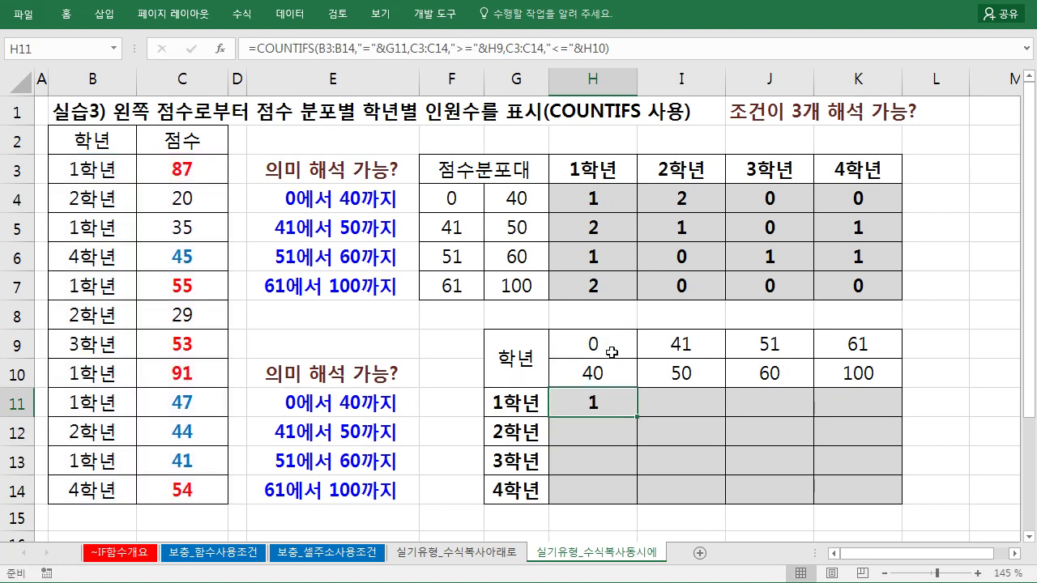
key("F2")
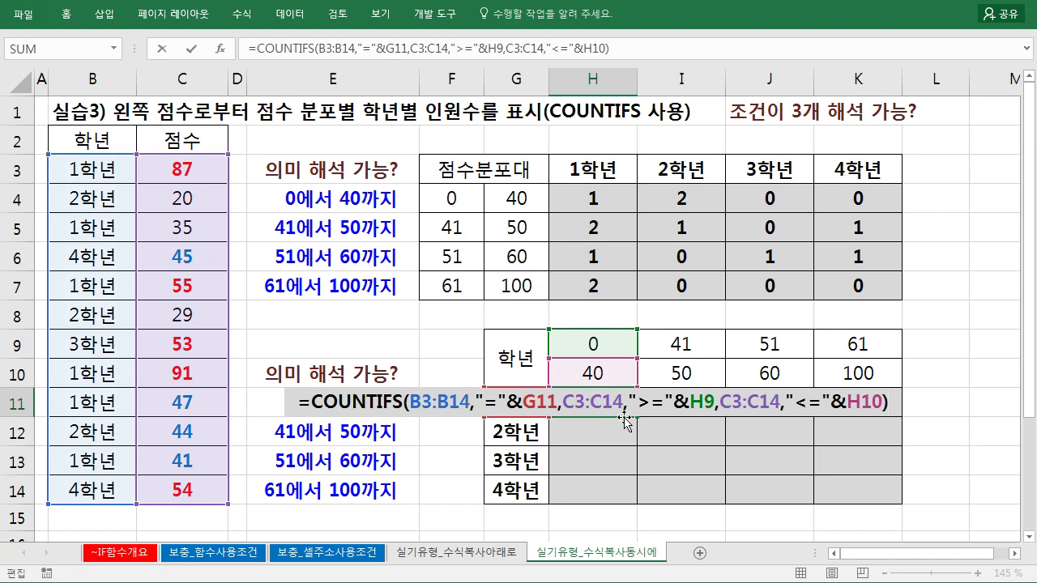
left_click(543, 402)
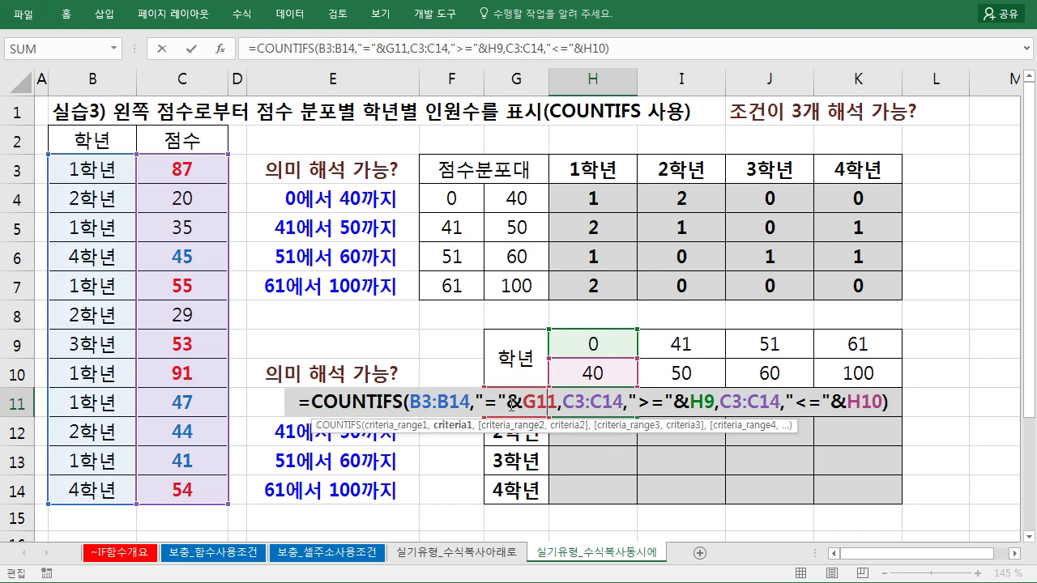
key("F4")
key("F4")
key("F4")
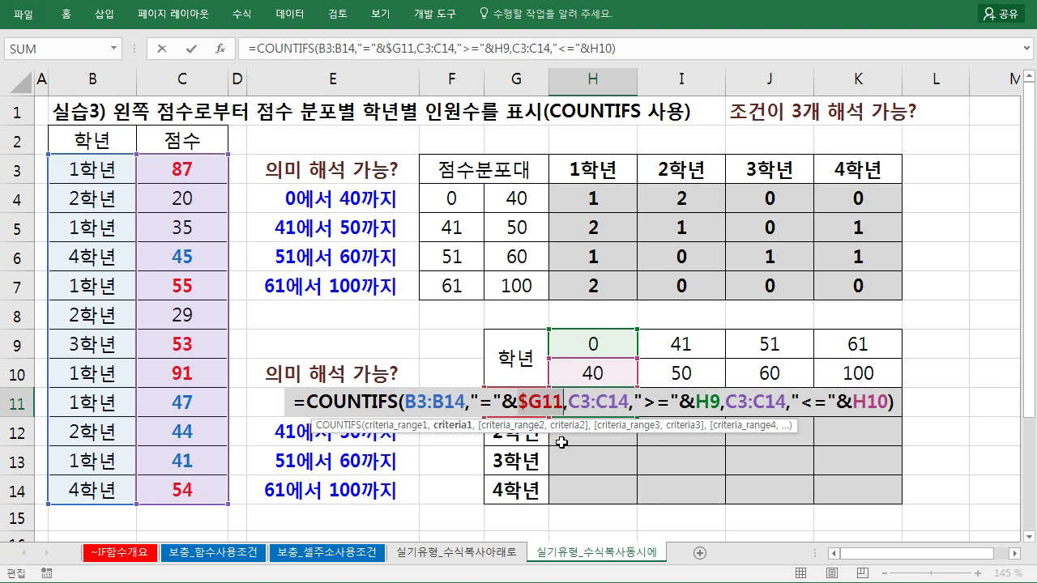
Lock only the rows of the score-bound references in the H11 formula, making them H$9 and H$10.
left_click(711, 401)
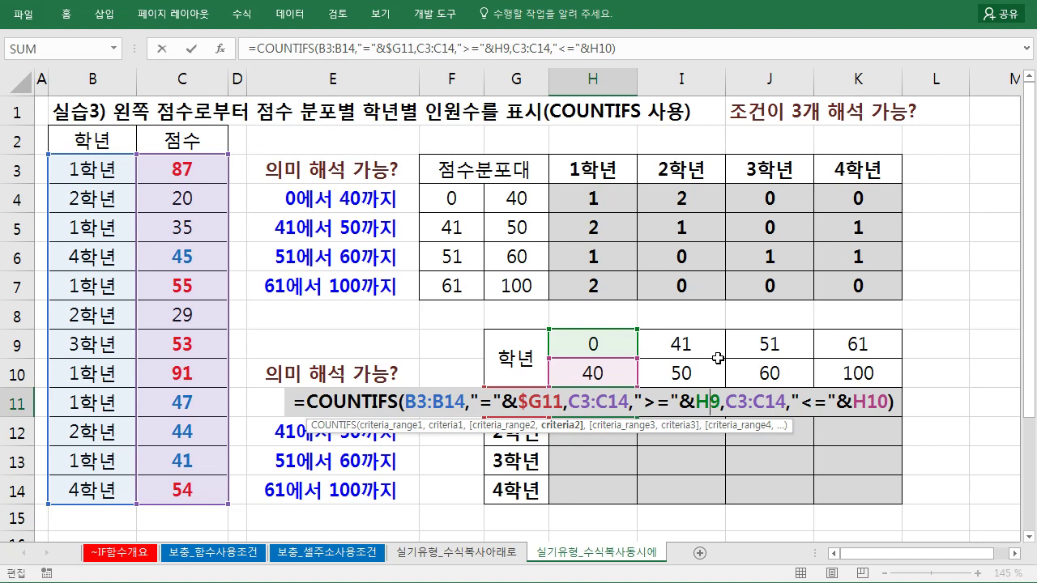
key("F4")
key("F4")
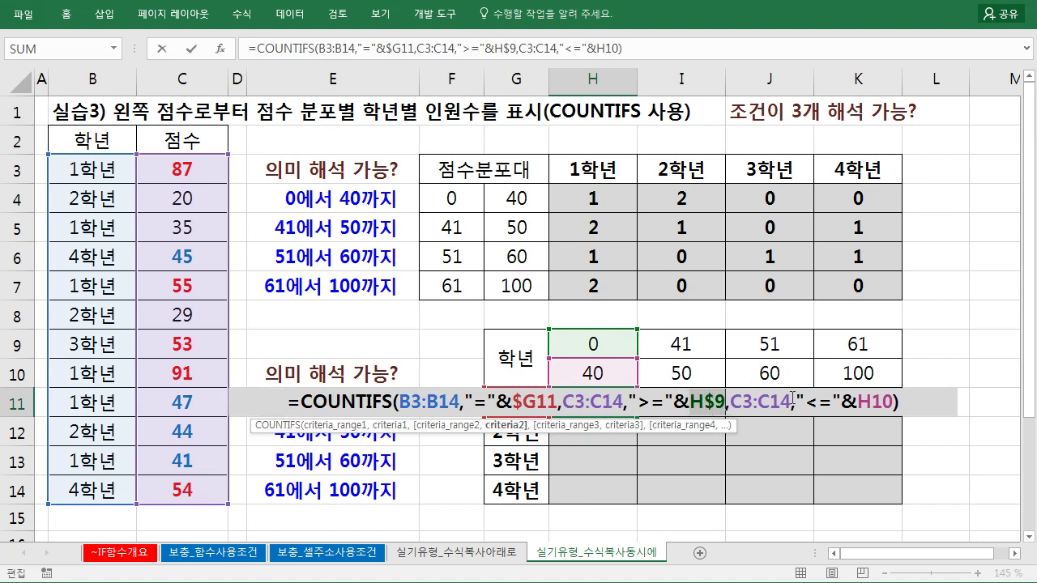
left_click(880, 405)
key("F4")
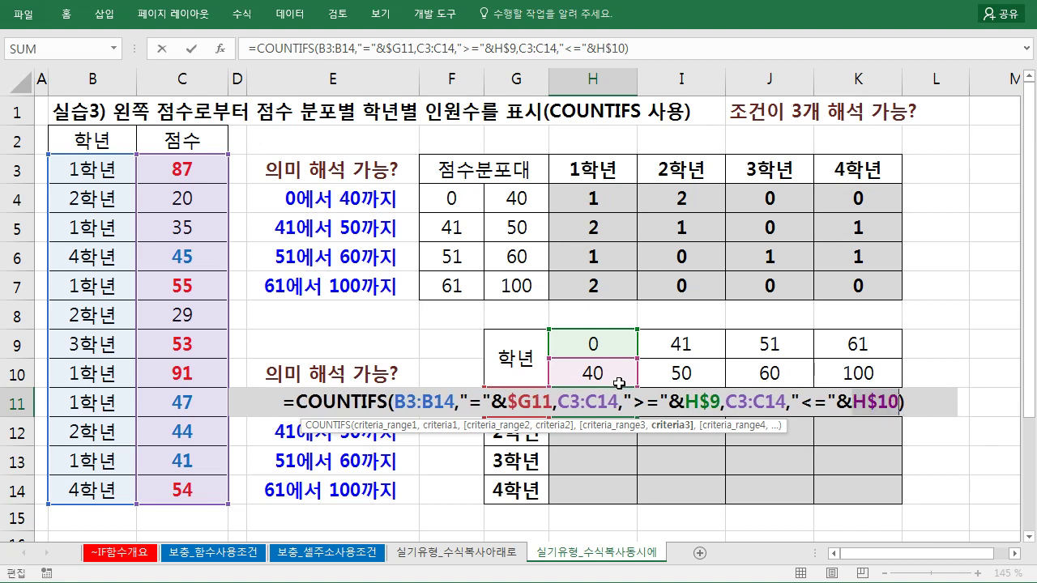
left_click(924, 406)
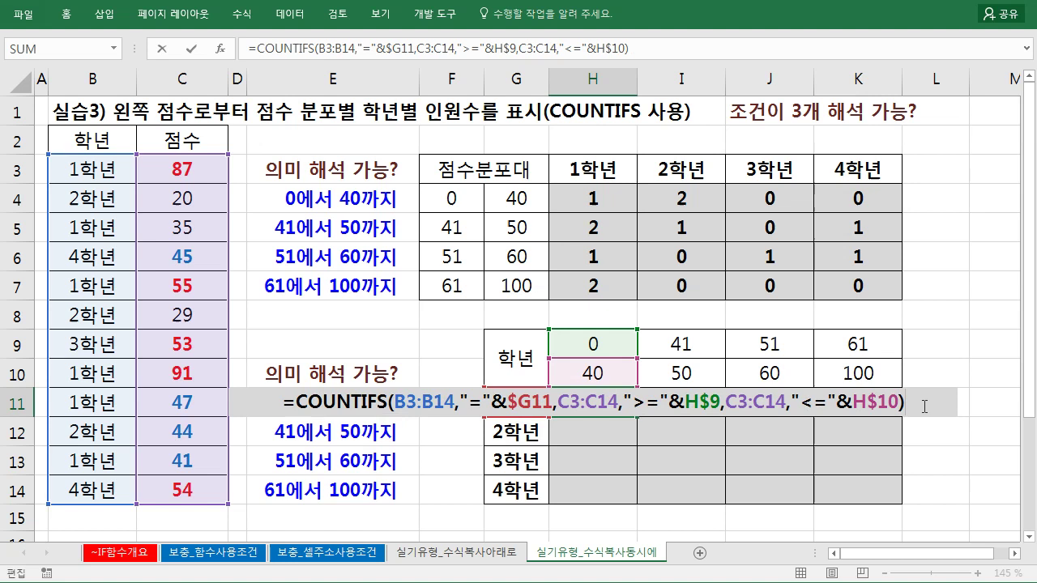
key("ctrl+Return")
Make the ranges in the H11 formula absolute: $B$3:$B$14 for grades and both score ranges as $C$3:$C$14.
key("F2")
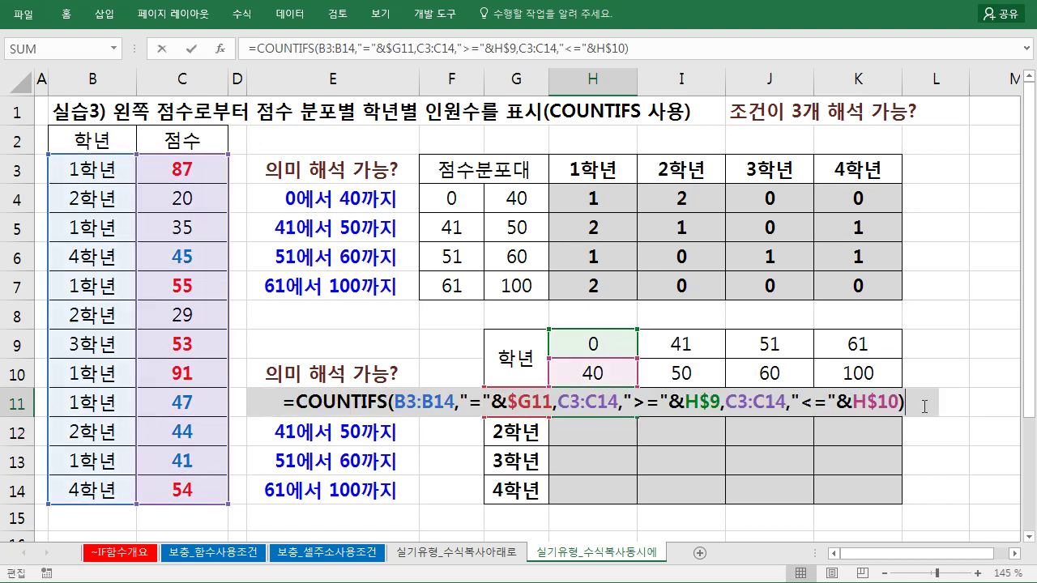
left_click_drag(401, 407, 451, 407)
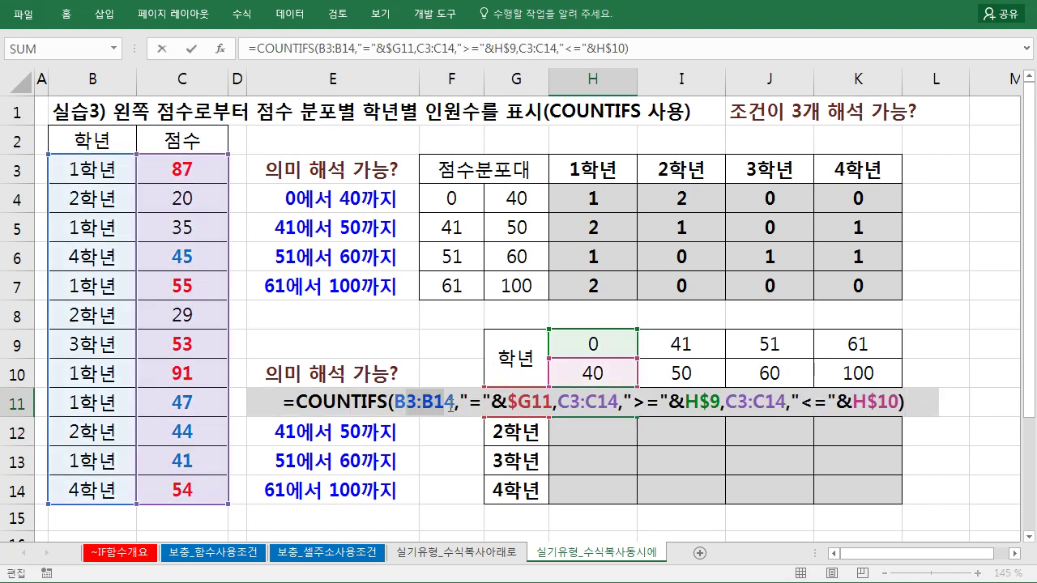
key("F4")
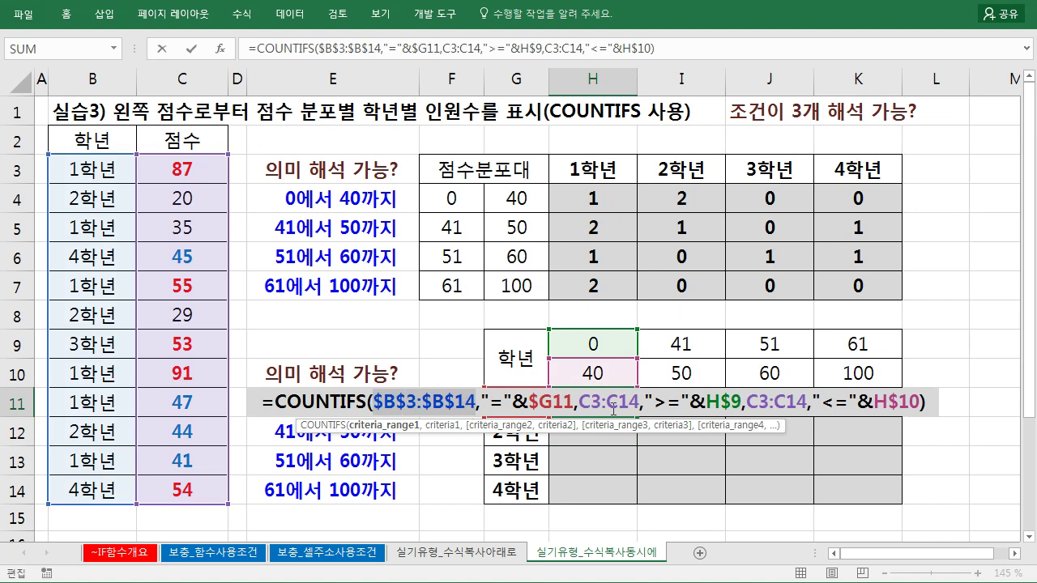
left_click_drag(580, 401, 640, 401)
key("F4")
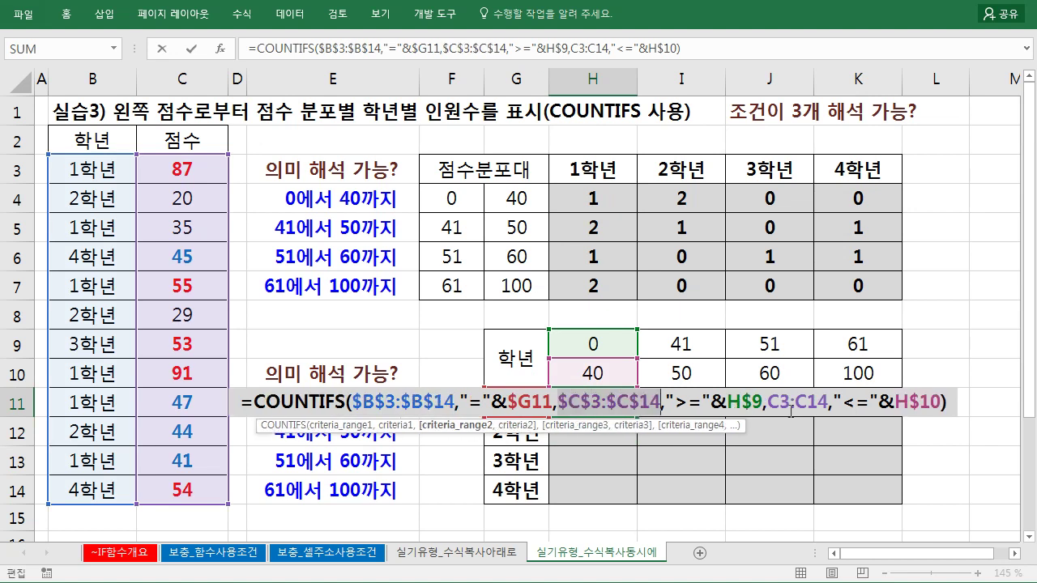
left_click_drag(770, 402, 828, 402)
key("F4")
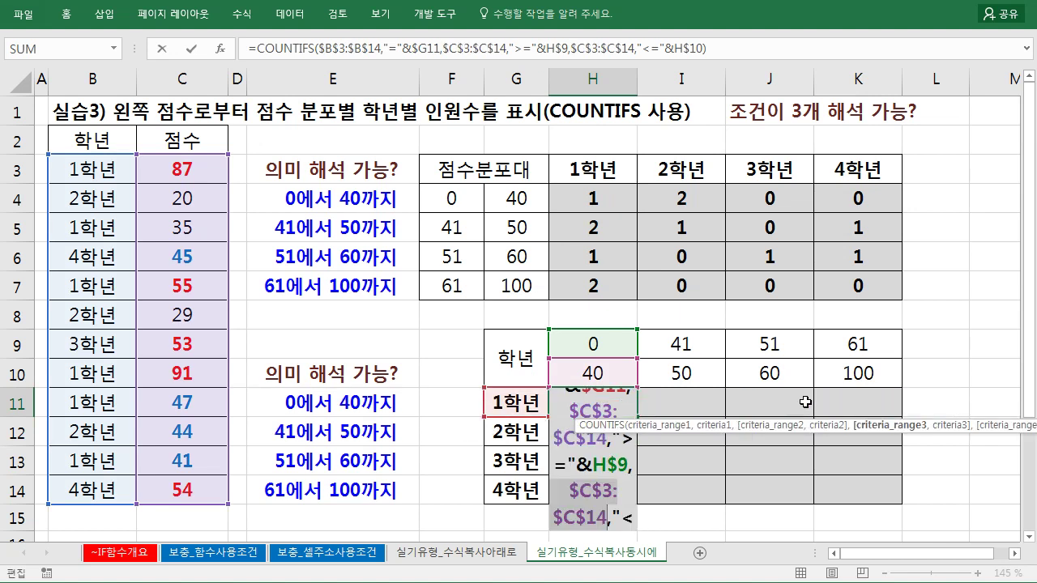
key("Return")
Copy the H11 formula across and down to fill H11:K14, and check the references in K14.
left_click(622, 413)
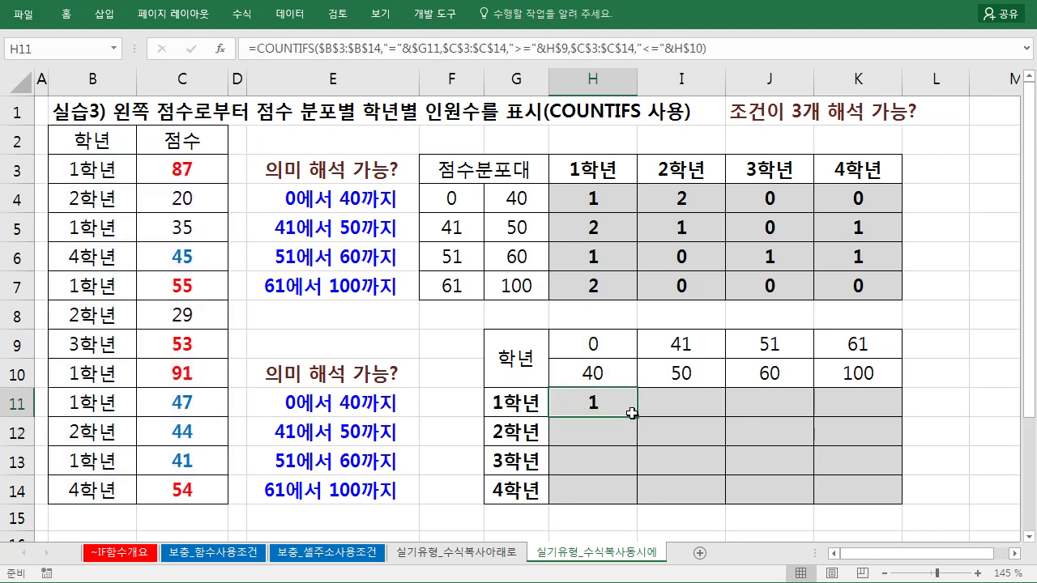
left_click_drag(638, 417, 891, 501)
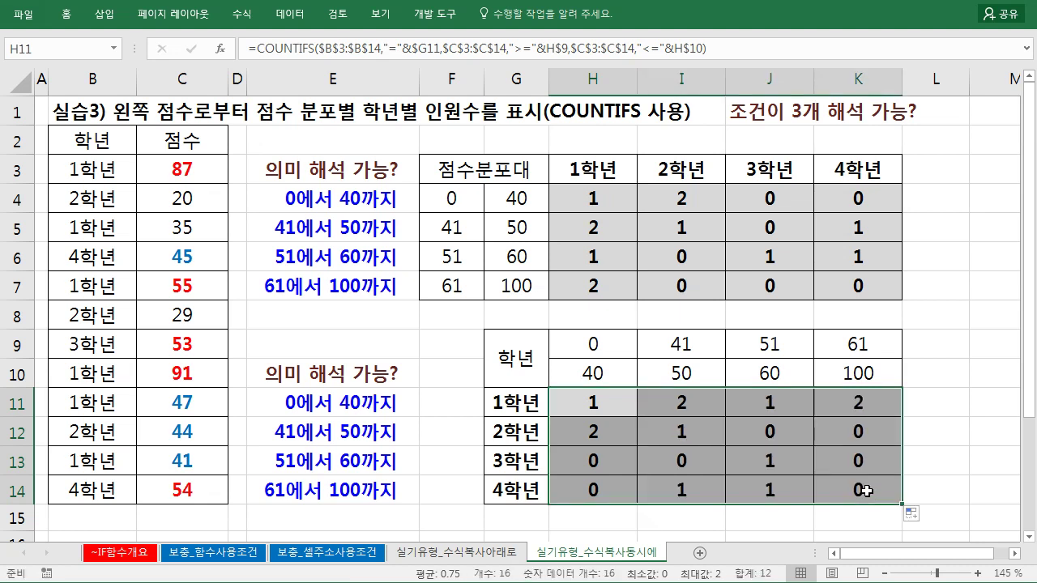
left_click(866, 491)
double_click(866, 492)
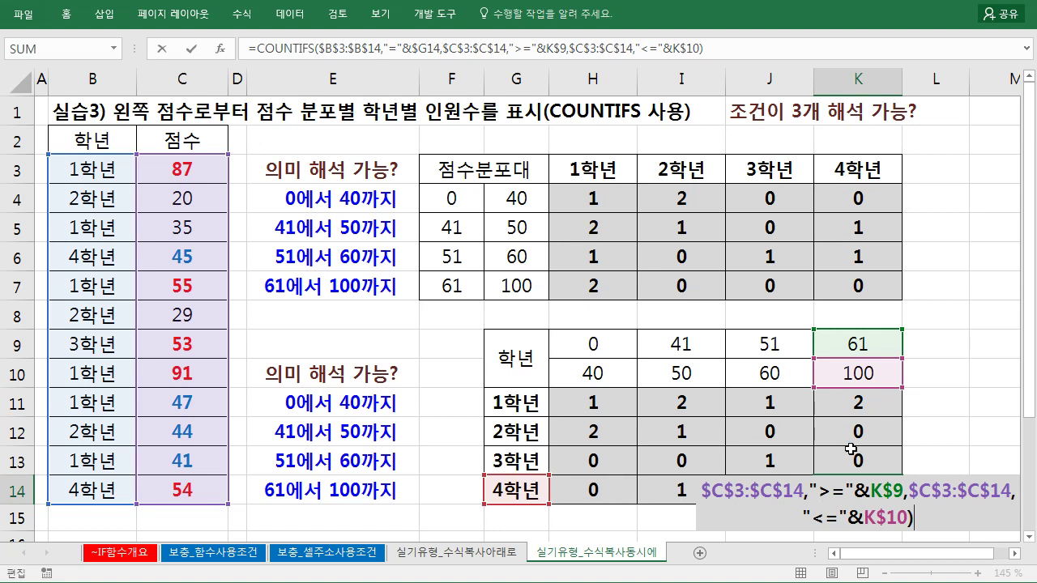
key("Escape")
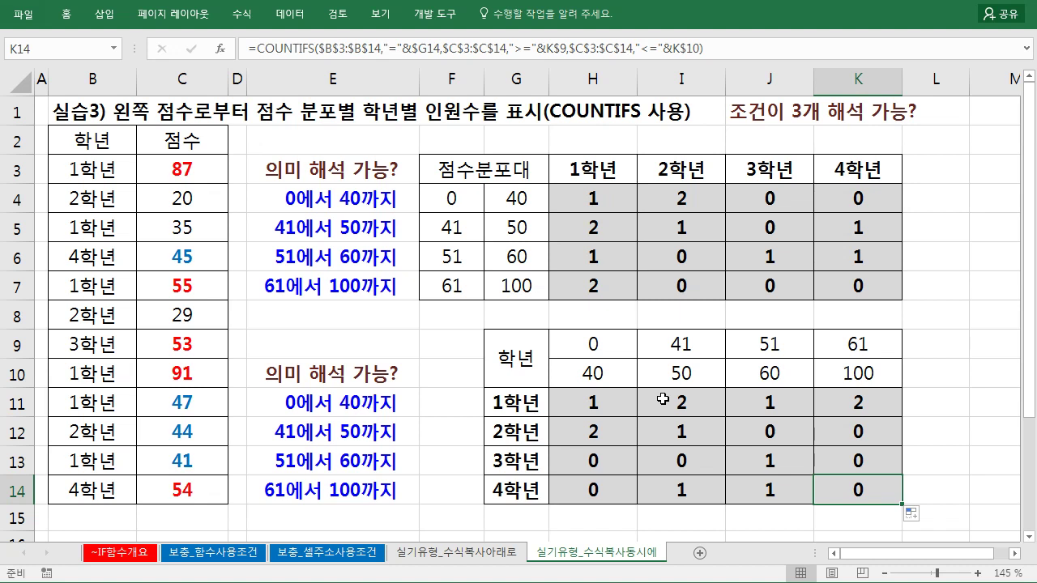
Review the H4 formula and compare it with practices 1 and 2 on the 실기유형_수식복사아래로 sheet, ending back on the 실기유형_수식복사동시에 sheet.
left_click(609, 198)
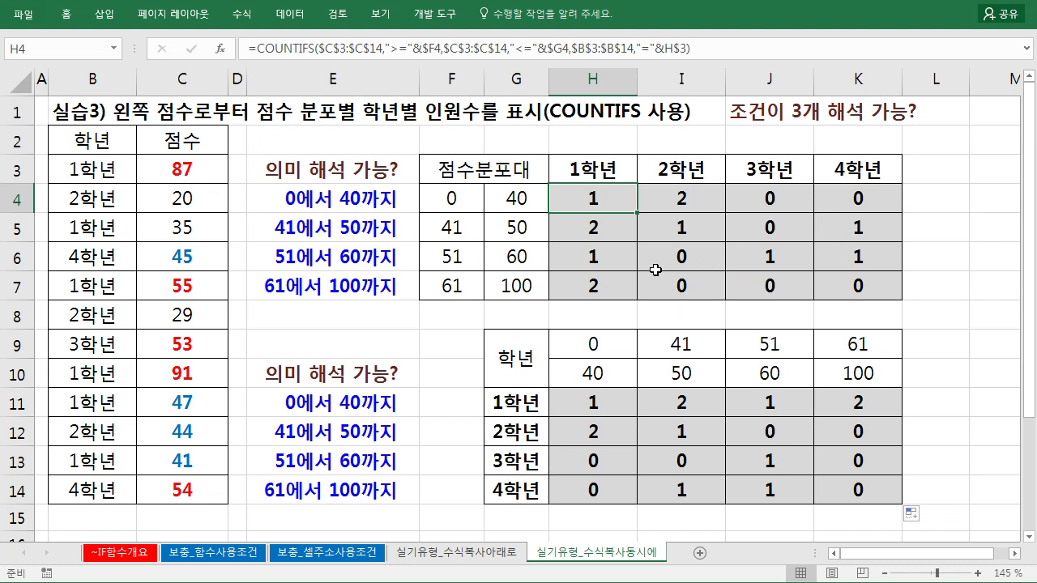
left_click(511, 554)
scroll(336, 365, "down", 1)
scroll(336, 366, "up", 1)
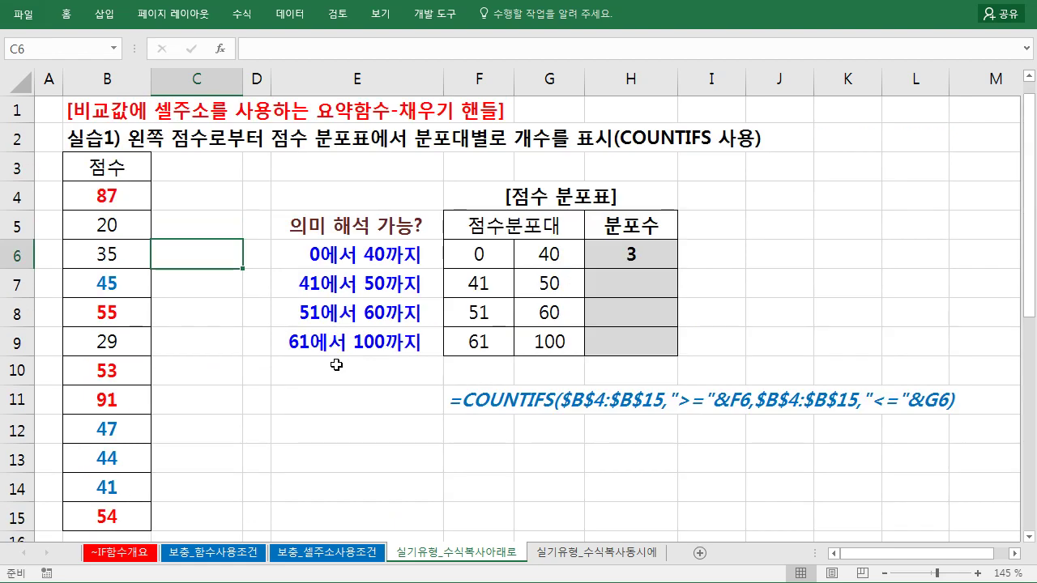
scroll(336, 365, "down", 5)
scroll(352, 358, "up", 2)
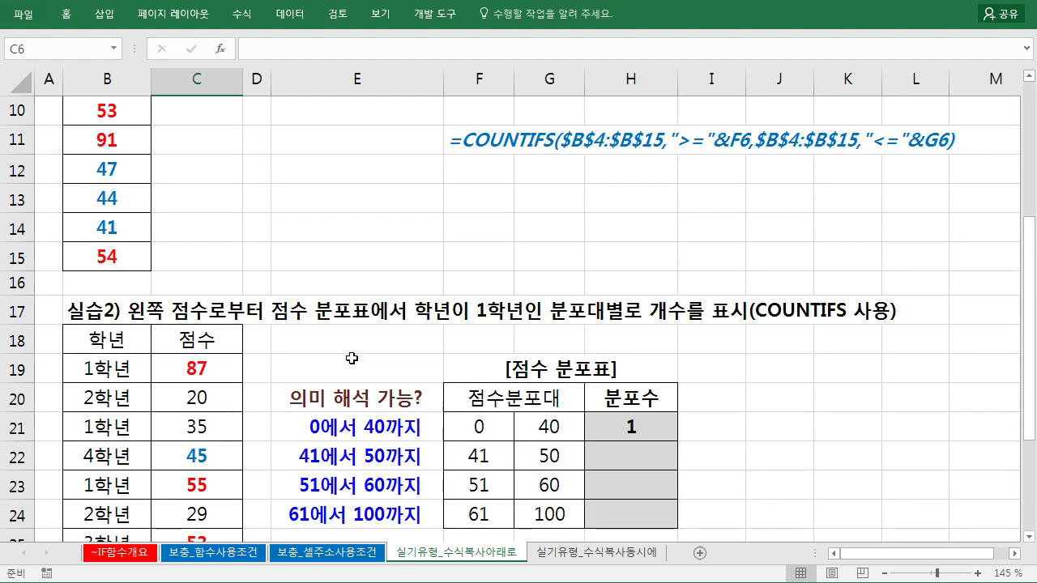
scroll(352, 358, "up", 3)
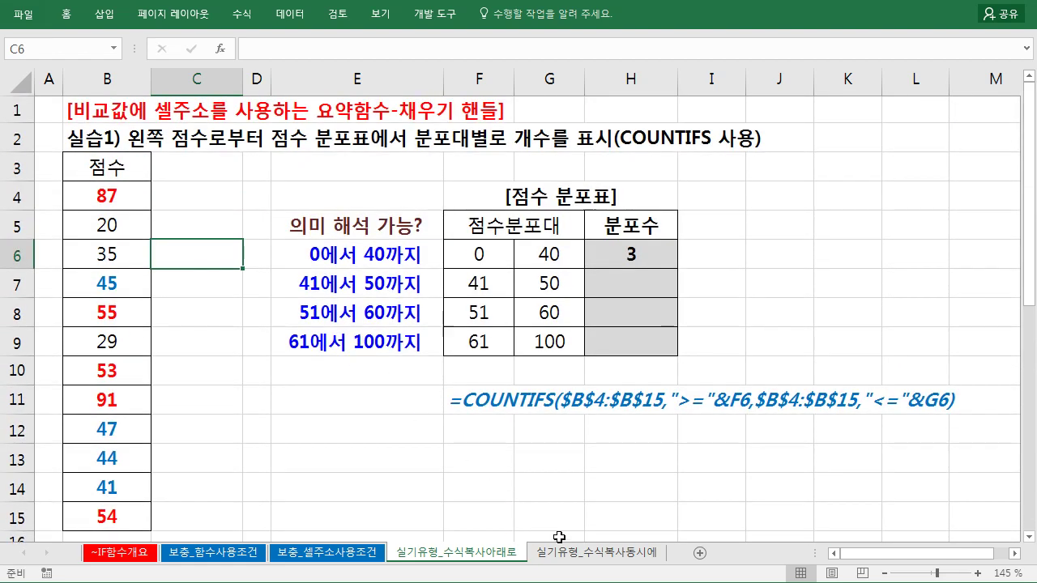
left_click(587, 556)
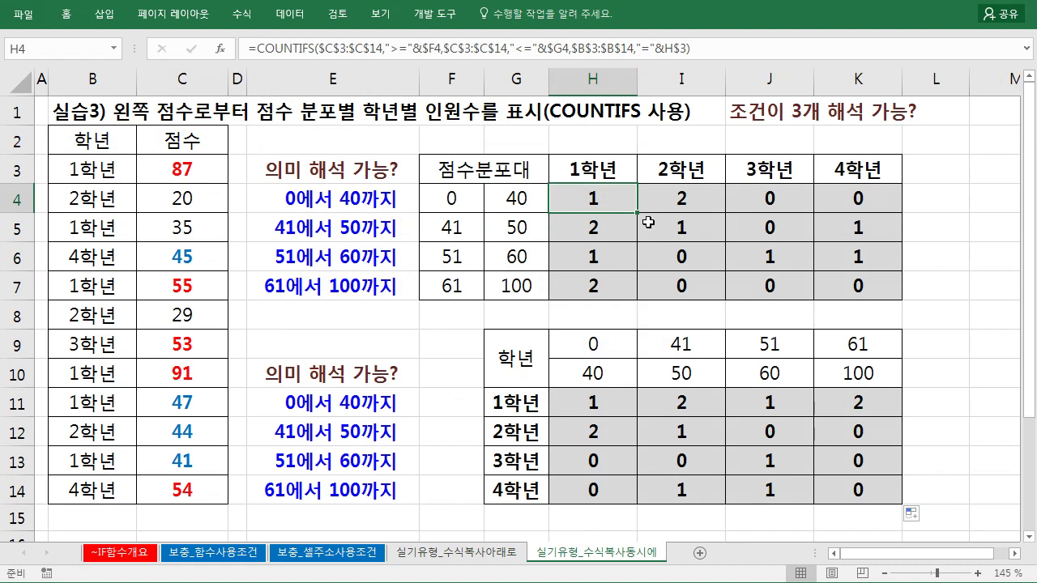